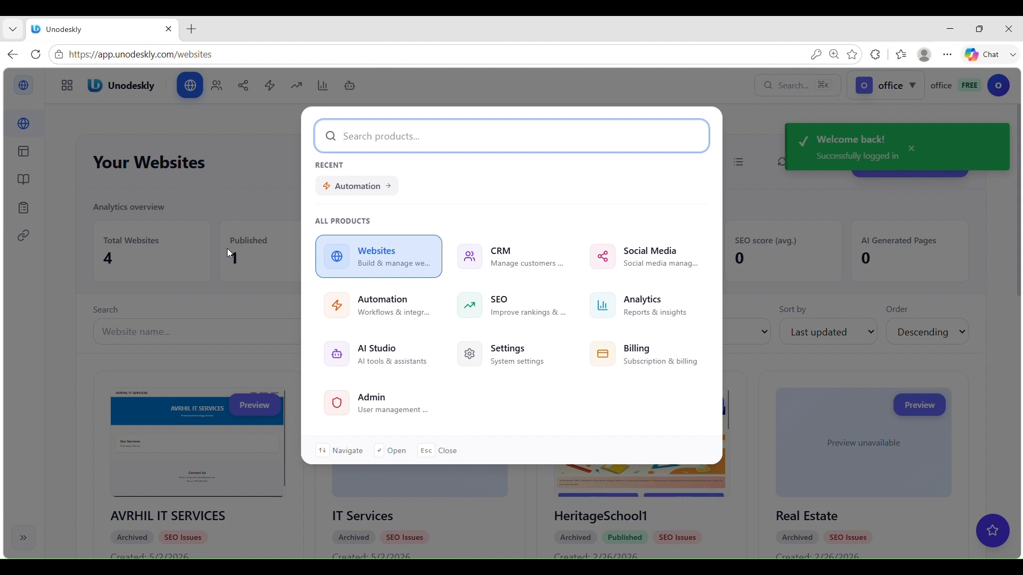
# - Open the ExcelToShopifyProductsImport workflow from the Automation product's workflow list
pyautogui.click(378, 313)
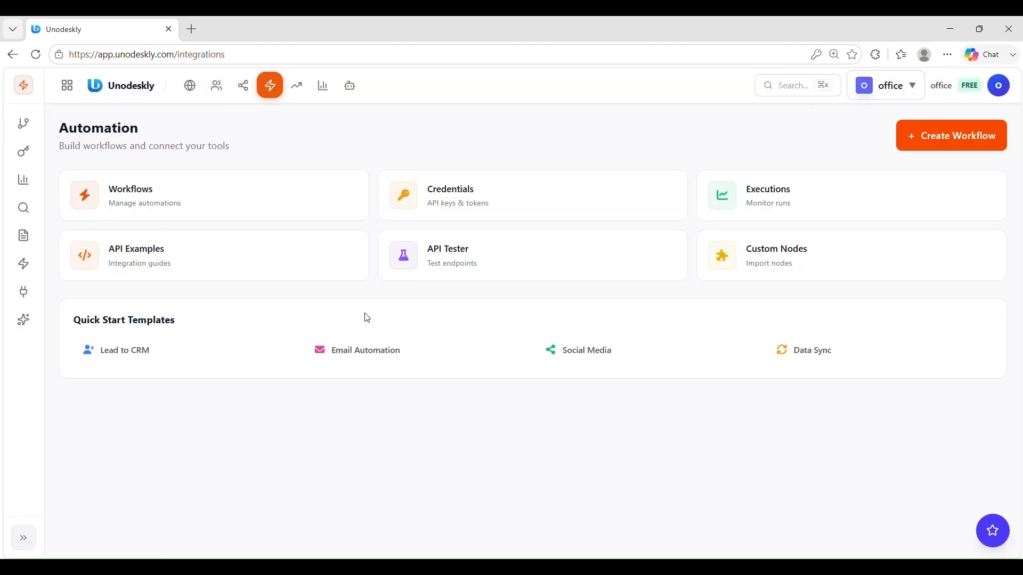
pyautogui.click(140, 211)
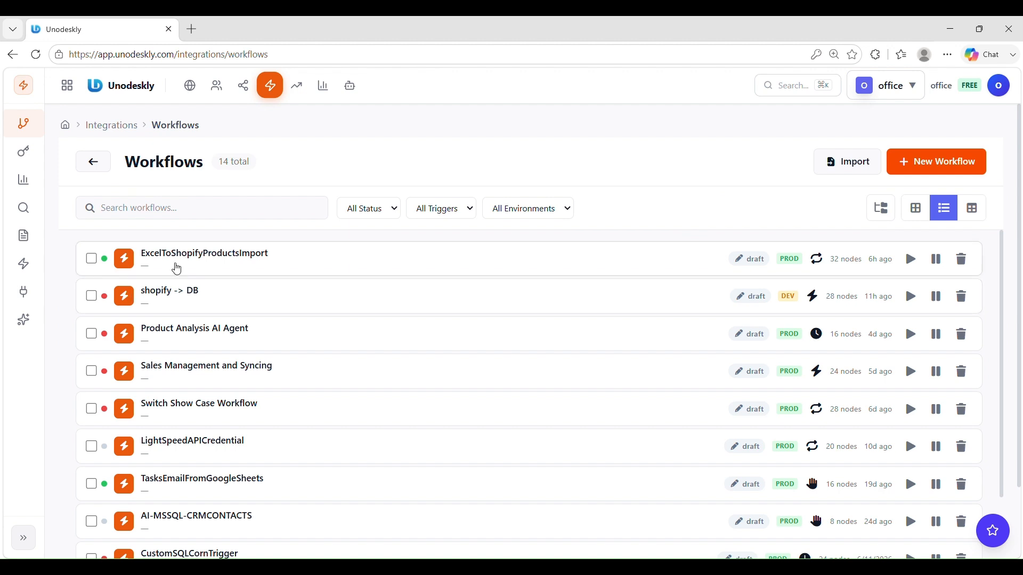
pyautogui.click(177, 268)
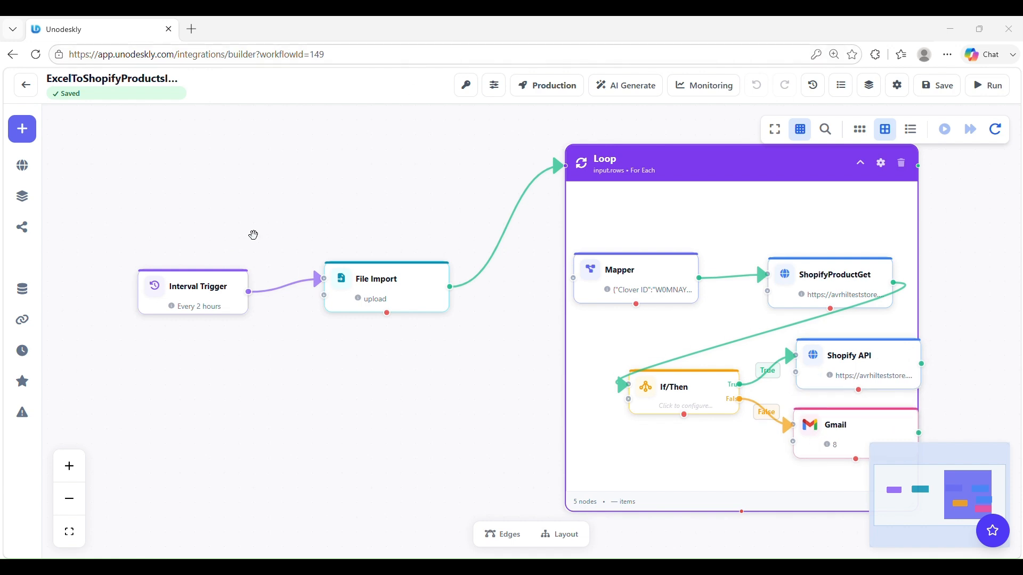
# - Review the Interval Trigger node's interval and available time units, then close its configuration
pyautogui.click(188, 306)
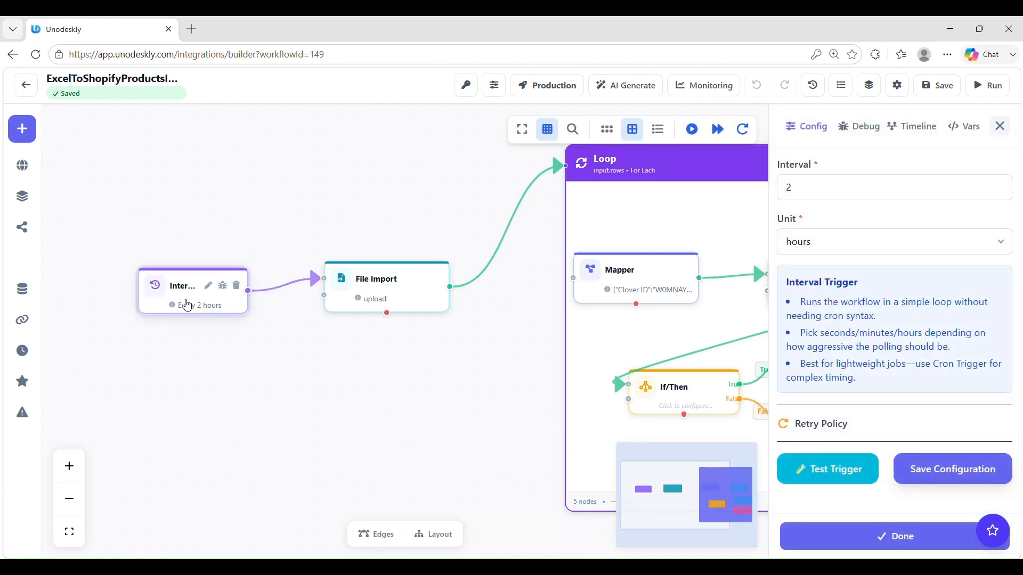
pyautogui.click(882, 186)
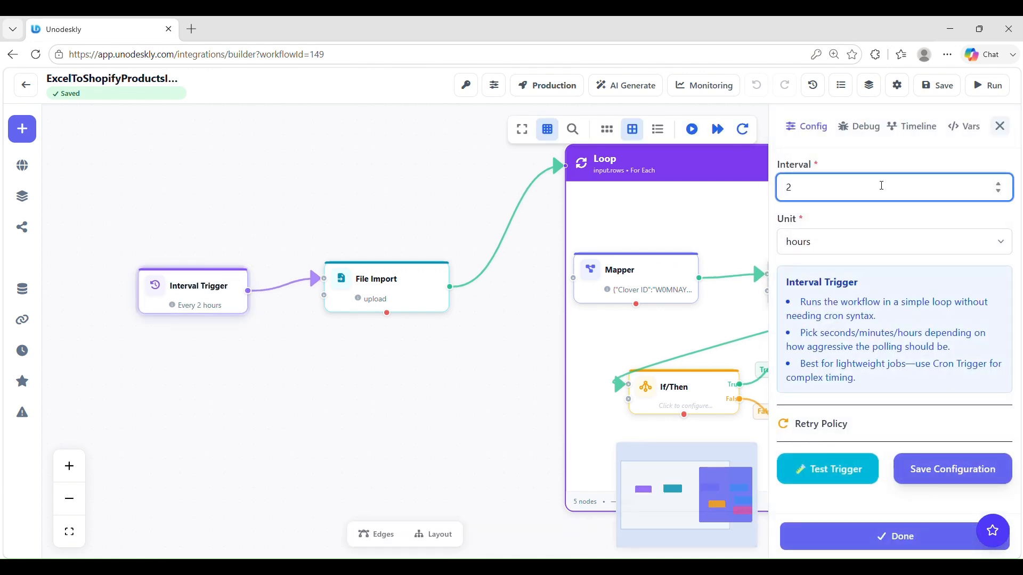
pyautogui.click(870, 244)
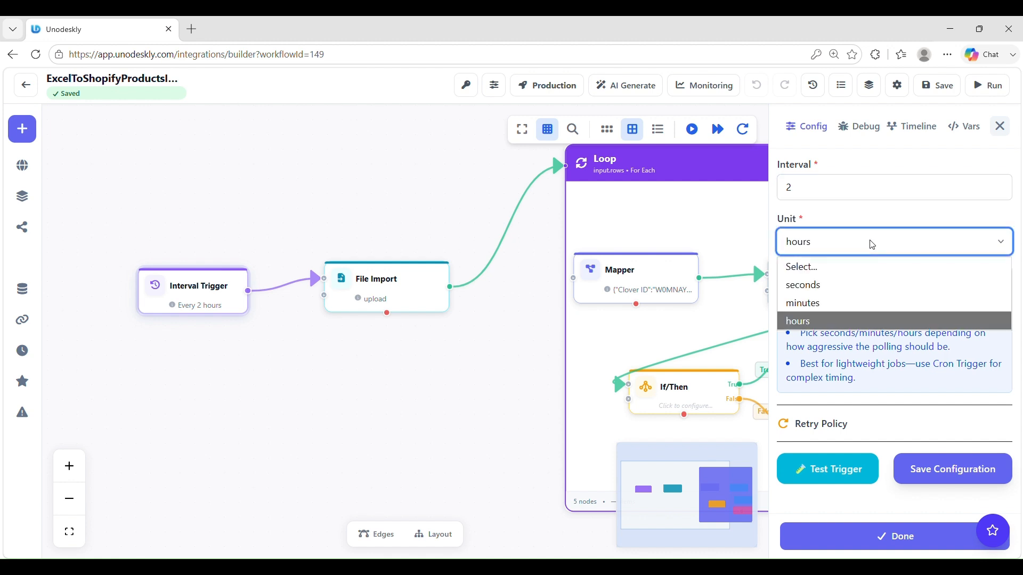
pyautogui.click(872, 245)
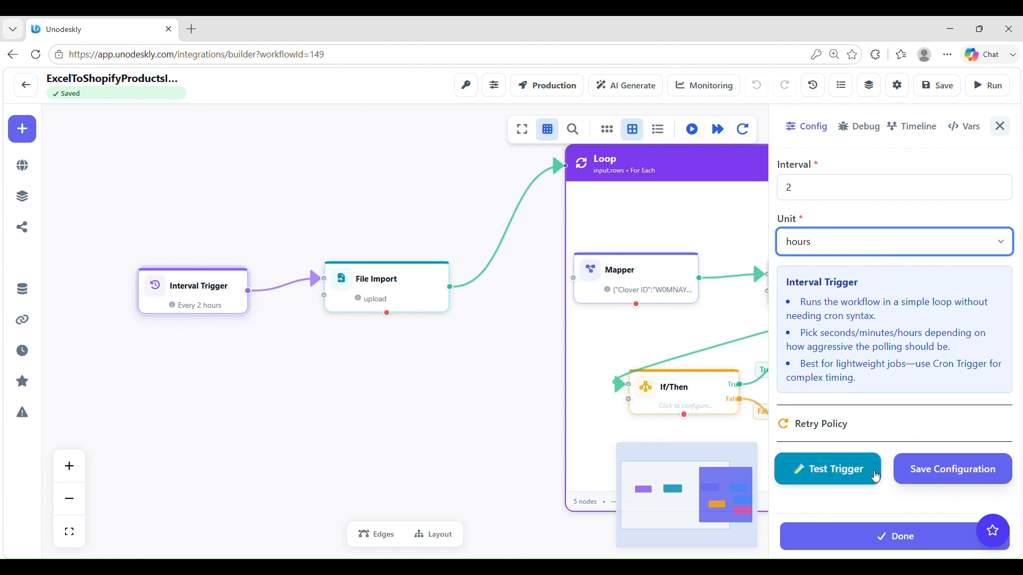
pyautogui.click(887, 520)
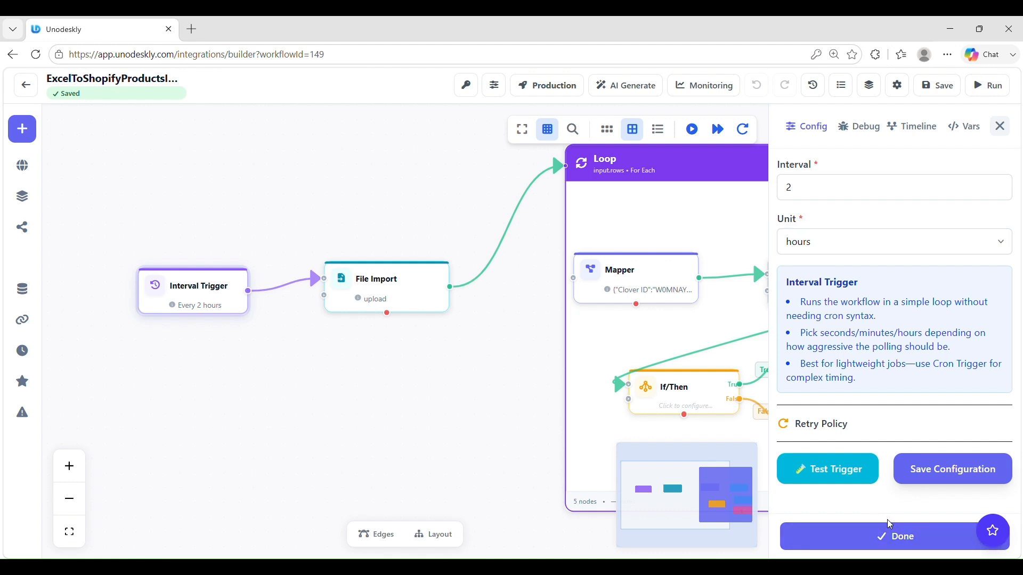
pyautogui.click(442, 46)
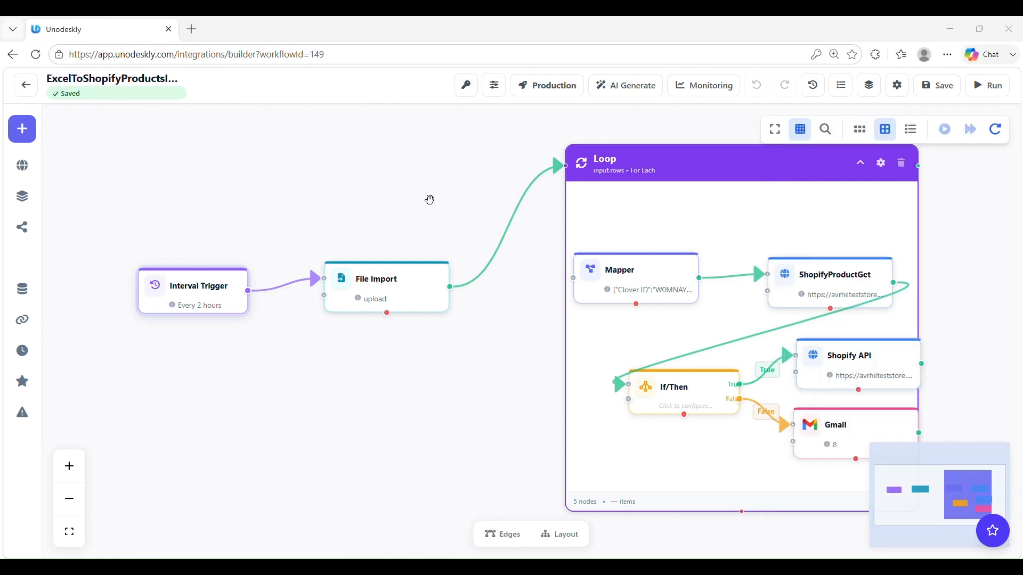
# - Open the File Import node's configuration and examine its file source options, selected file and file format
pyautogui.click(362, 297)
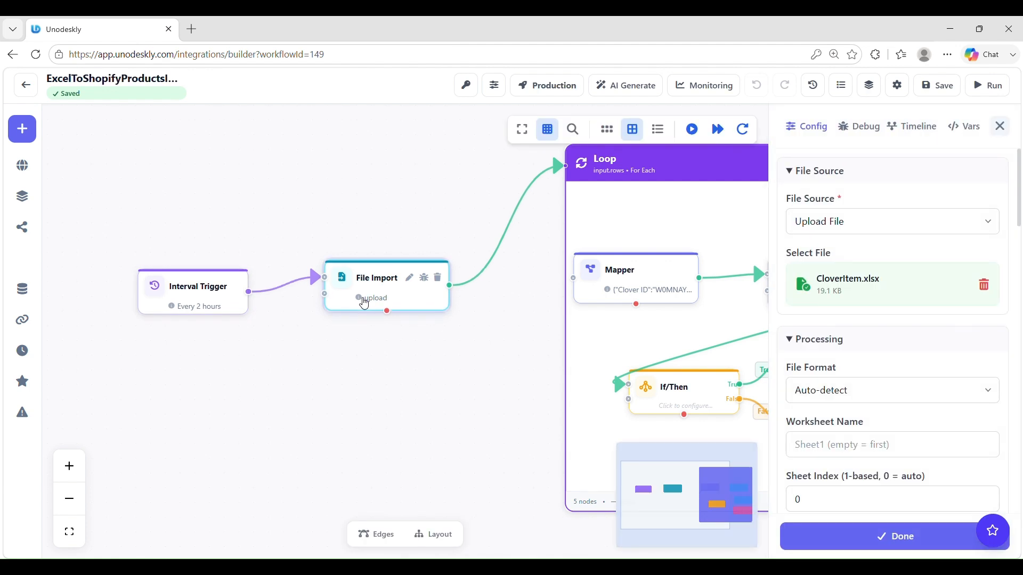
pyautogui.click(838, 231)
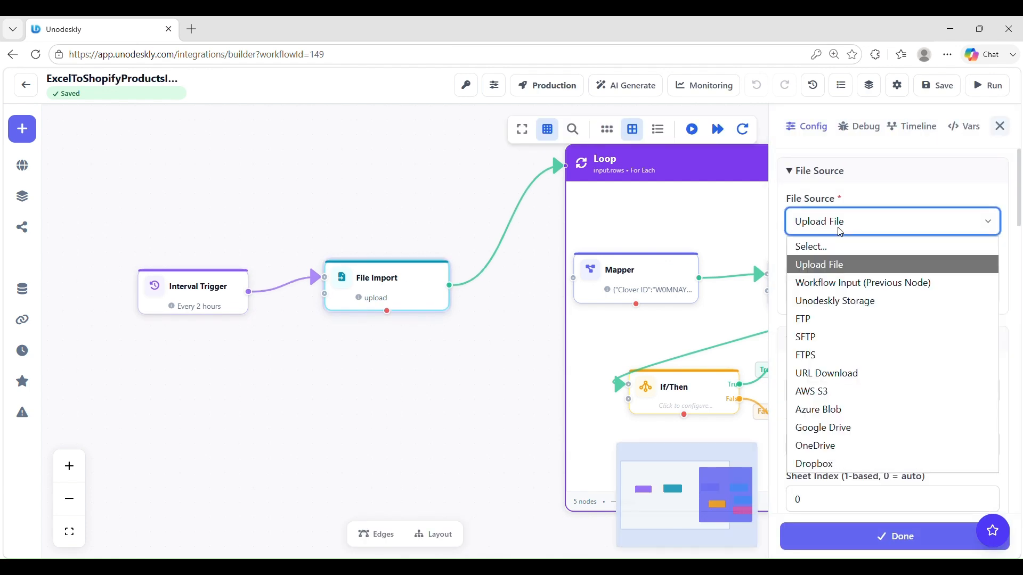
pyautogui.click(840, 232)
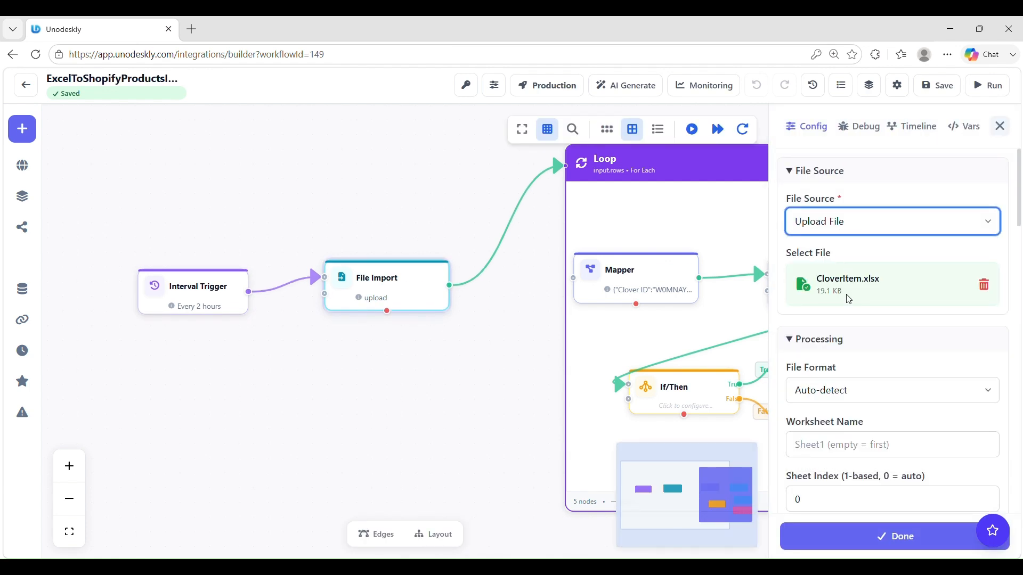
pyautogui.scroll(-1, 829, 377)
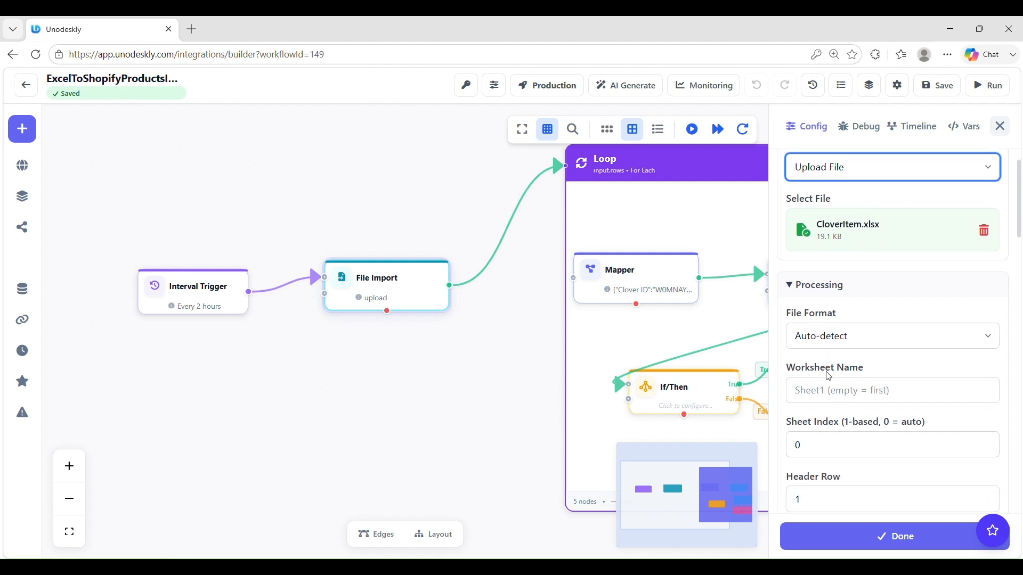
pyautogui.click(837, 325)
pyautogui.click(836, 325)
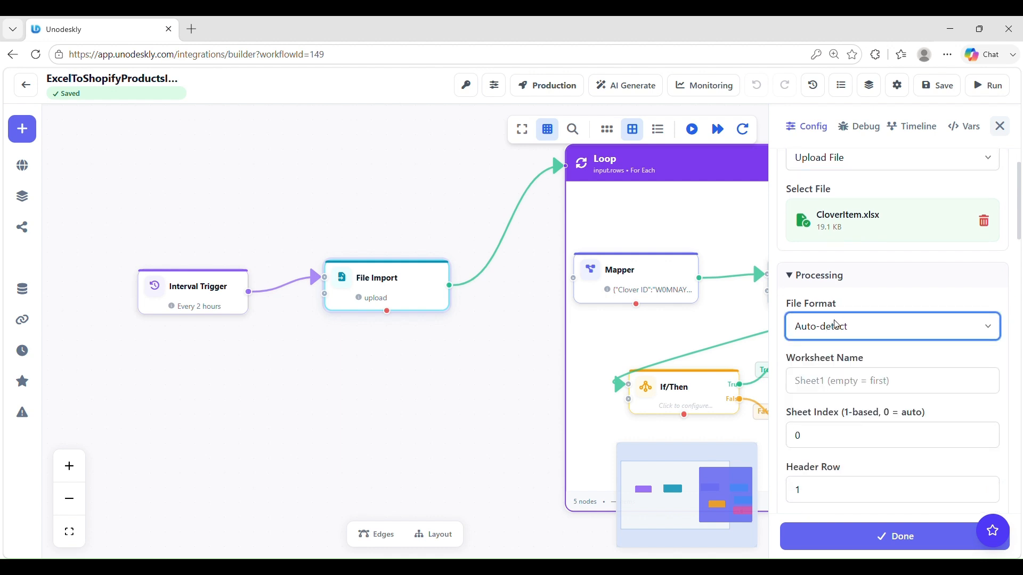
# - Examine the File Import node's processing settings for sheet index, header row, row limits, delimiter and encoding
pyautogui.scroll(-2, 832, 370)
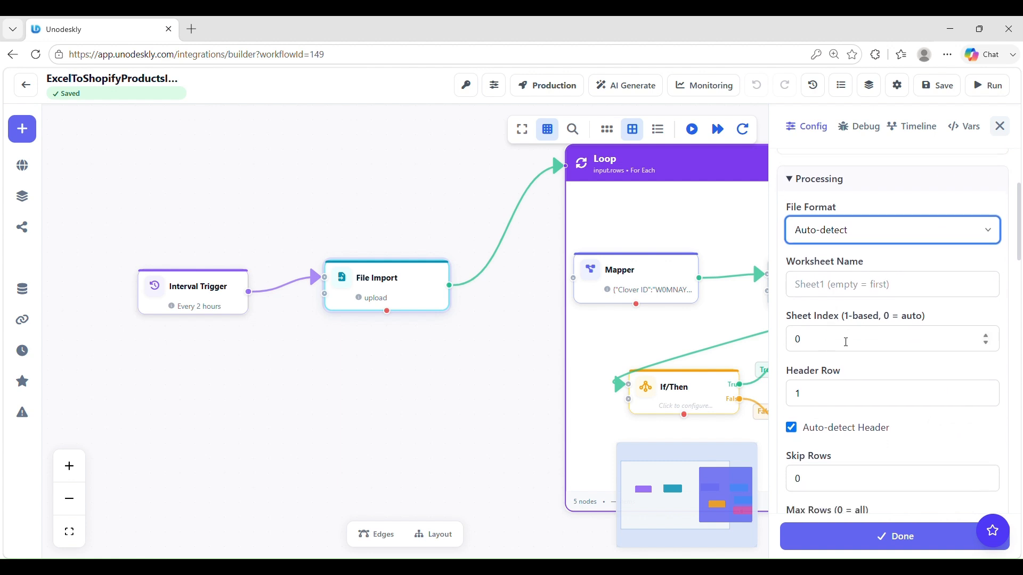
pyautogui.scroll(-1, 846, 343)
pyautogui.click(835, 325)
pyautogui.scroll(-2, 834, 323)
pyautogui.click(805, 335)
pyautogui.scroll(-2, 818, 373)
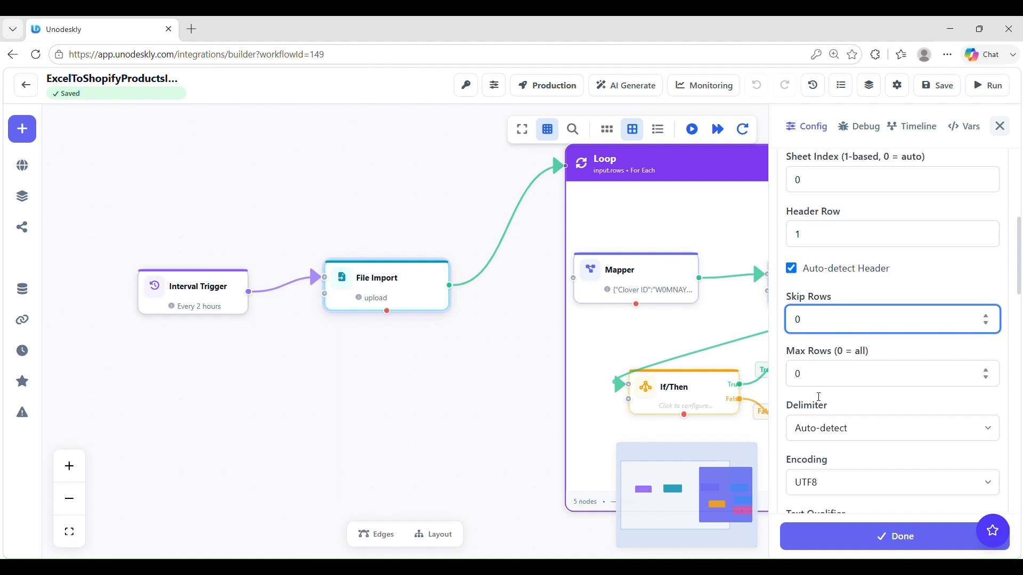
pyautogui.click(824, 371)
pyautogui.scroll(-2, 859, 388)
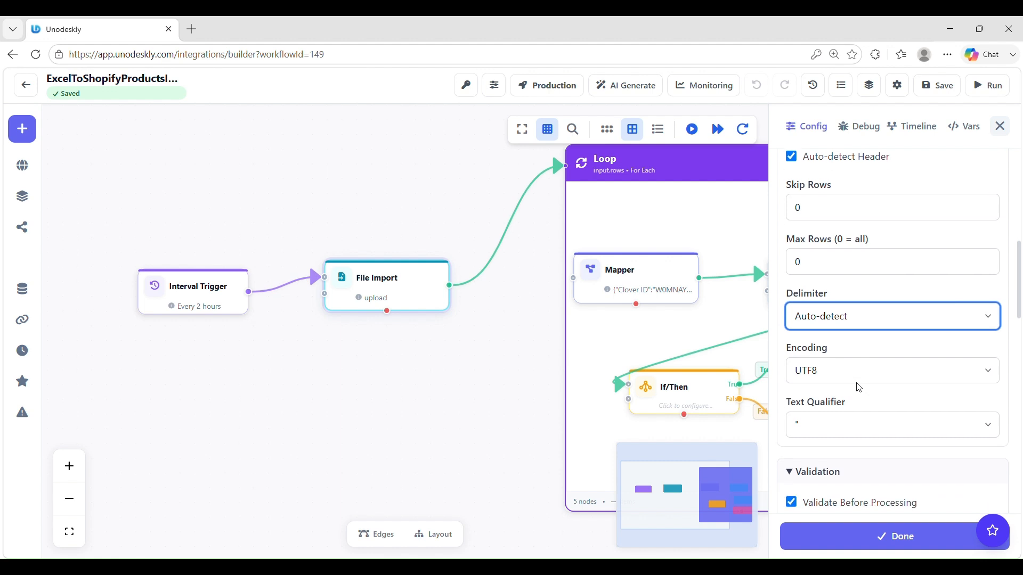
pyautogui.click(842, 368)
pyautogui.click(842, 370)
# - Examine the File Import node's validation rules, maximum file size, allowed extensions and output format
pyautogui.scroll(-3, 843, 370)
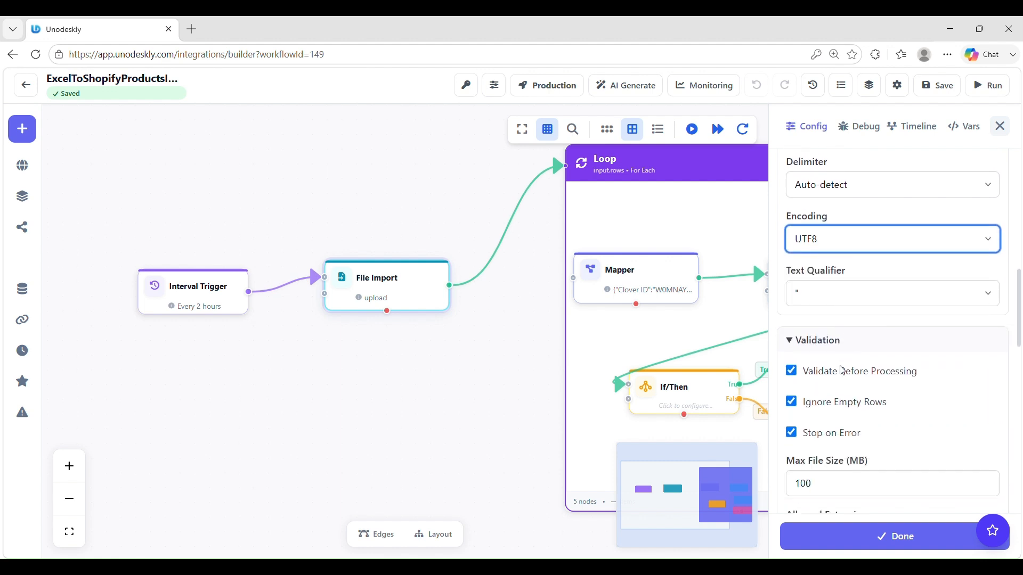
pyautogui.scroll(-3, 840, 436)
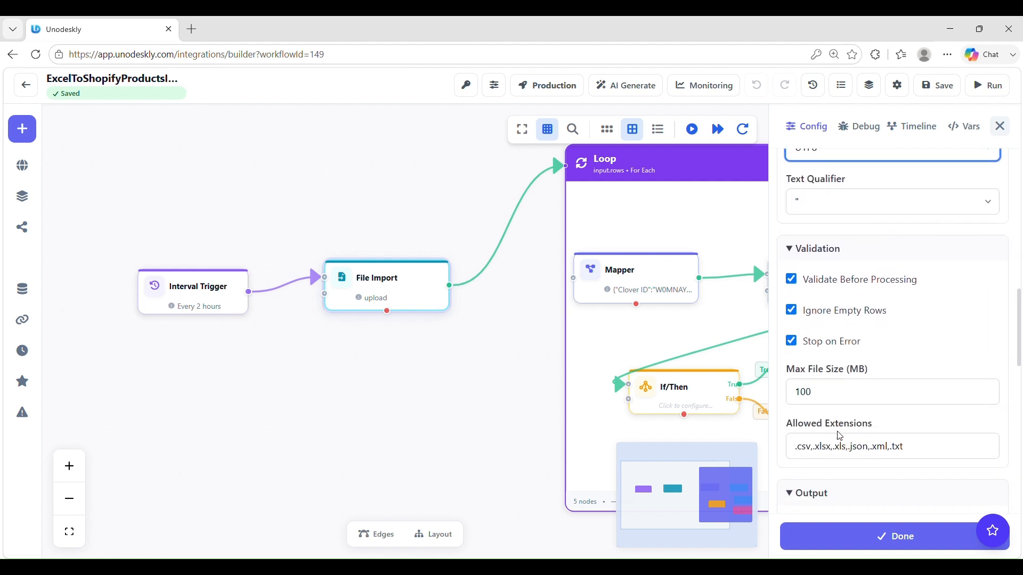
pyautogui.click(839, 349)
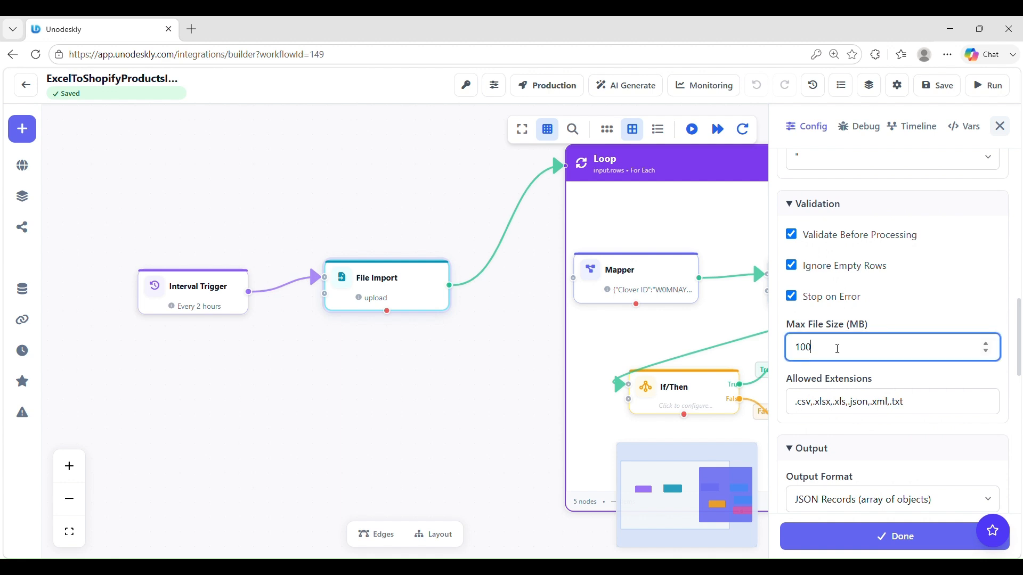
pyautogui.scroll(-2, 841, 397)
pyautogui.click(844, 424)
pyautogui.click(834, 457)
pyautogui.scroll(-2, 834, 458)
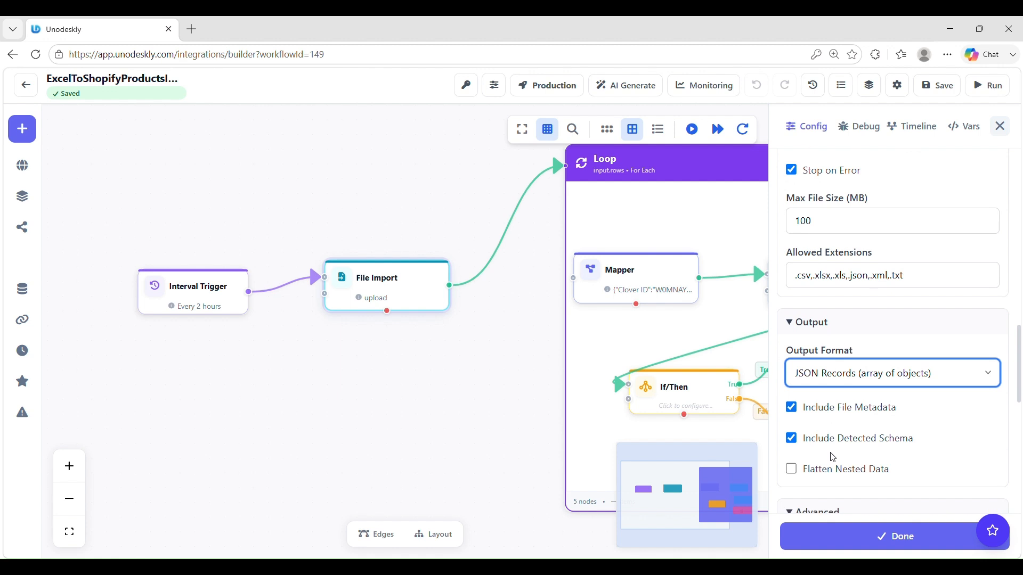
# - Review the File Import node's advanced timeout and retry settings and its usage notes, then close the configuration
pyautogui.scroll(-1, 828, 445)
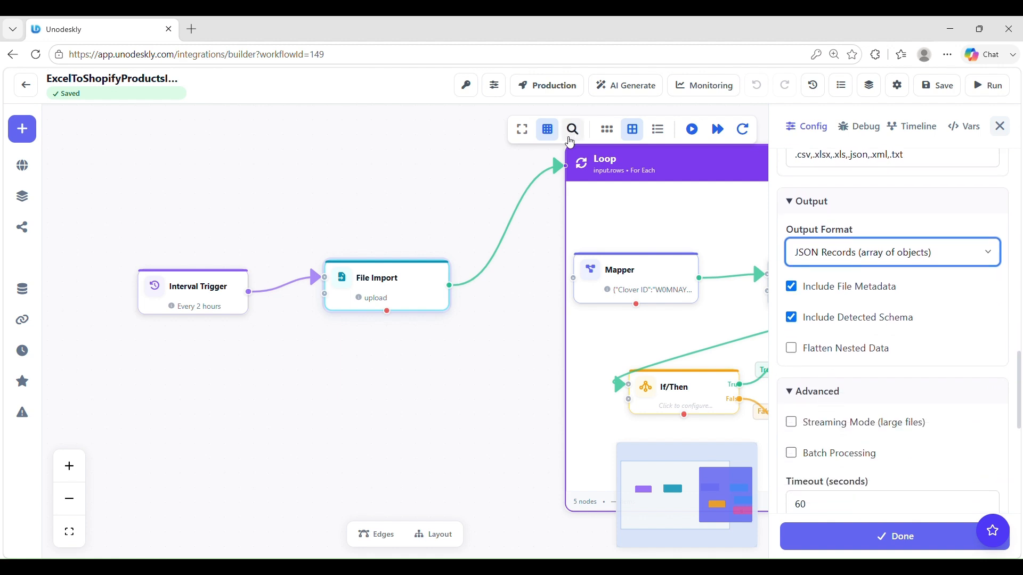
pyautogui.scroll(-2, 904, 428)
pyautogui.scroll(-2, 904, 428)
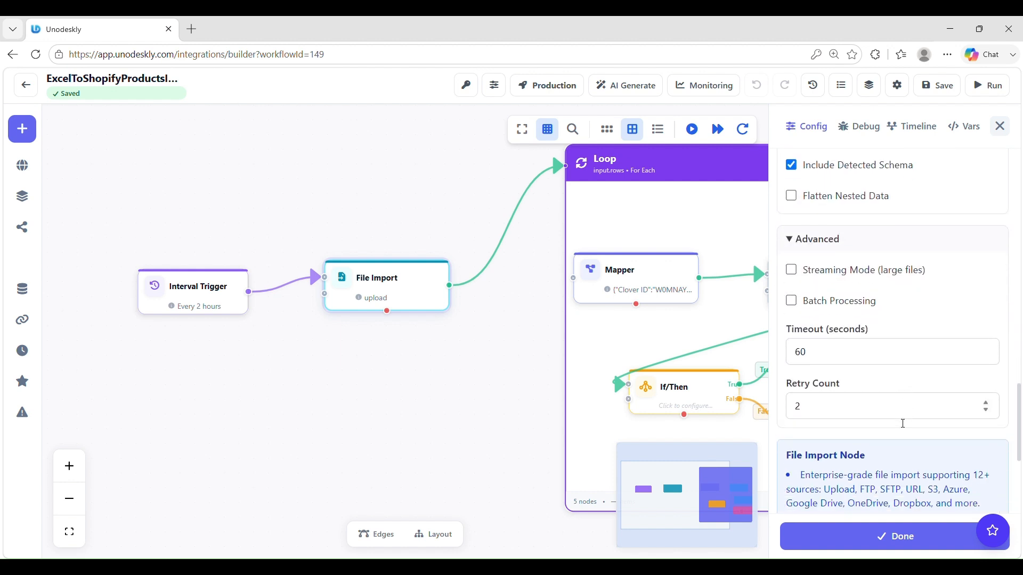
pyautogui.click(839, 329)
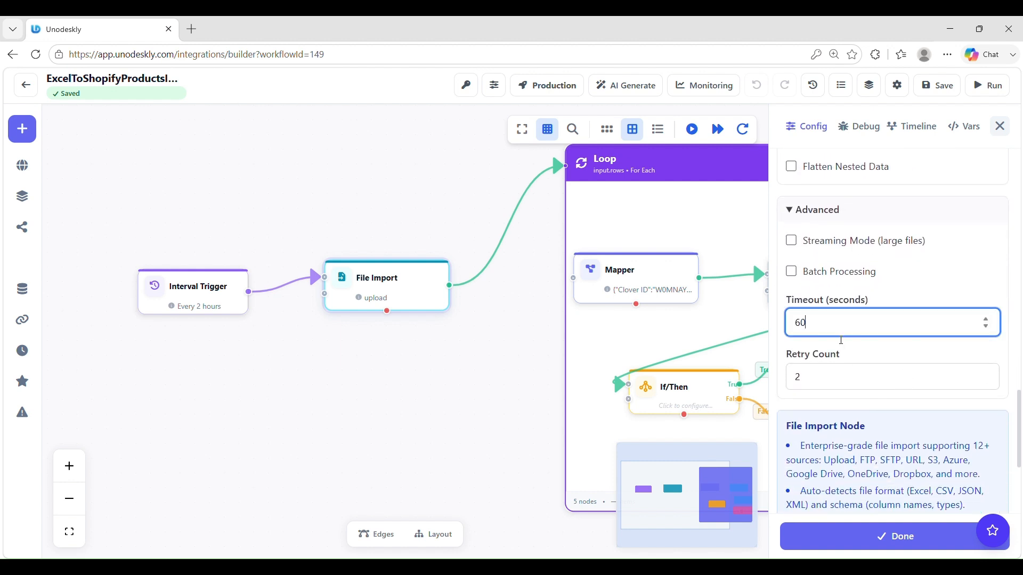
pyautogui.scroll(-5, 880, 473)
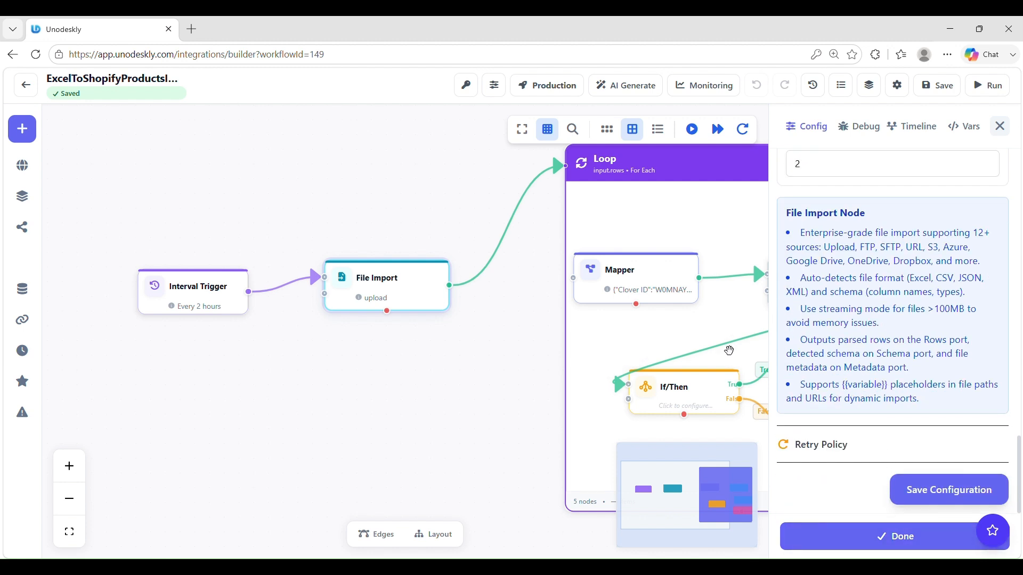
pyautogui.moveTo(743, 405)
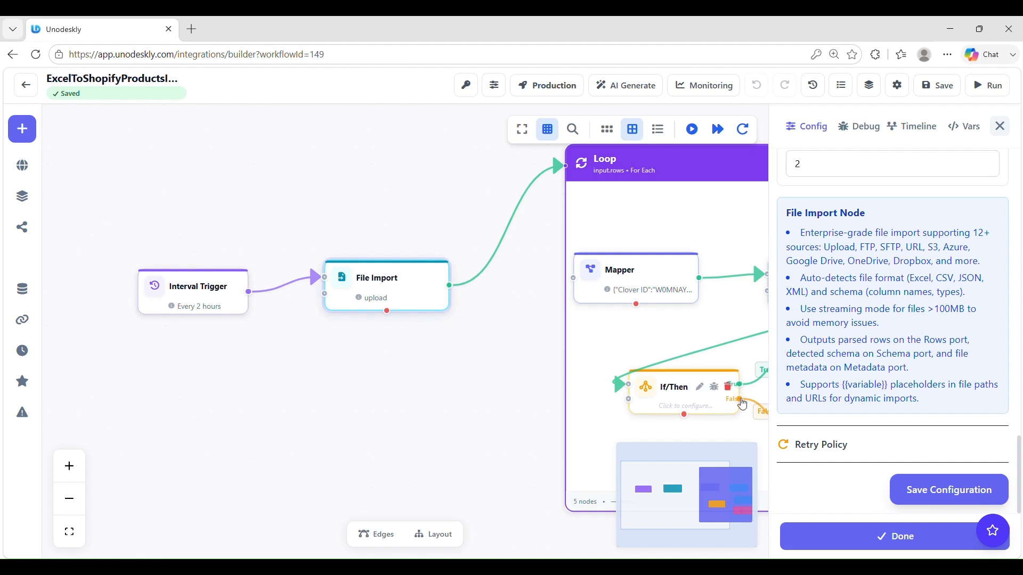
pyautogui.click(860, 539)
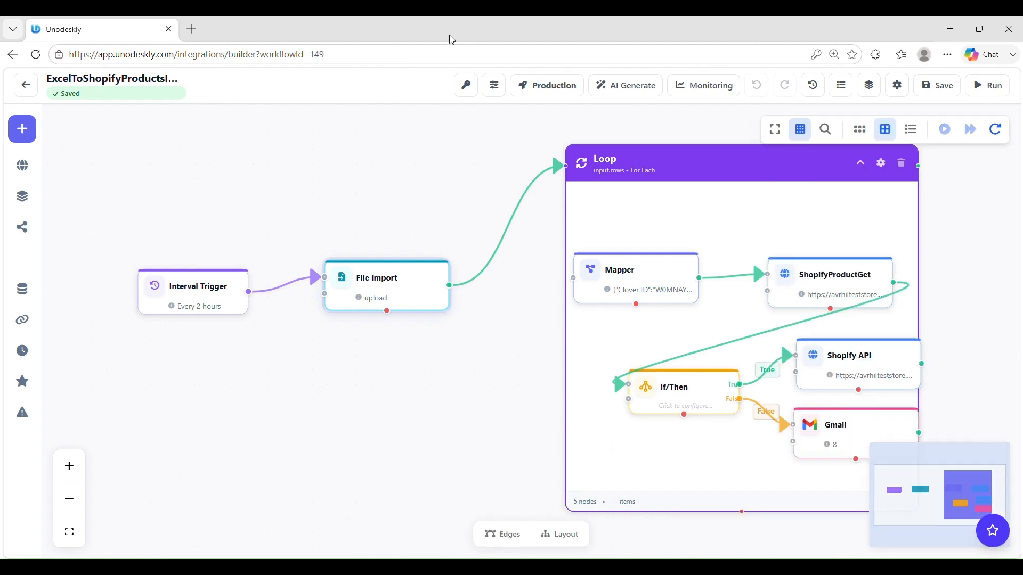
# - Open the Loop node's configuration and examine its loop type, array path and maximum iterations
pyautogui.click(660, 168)
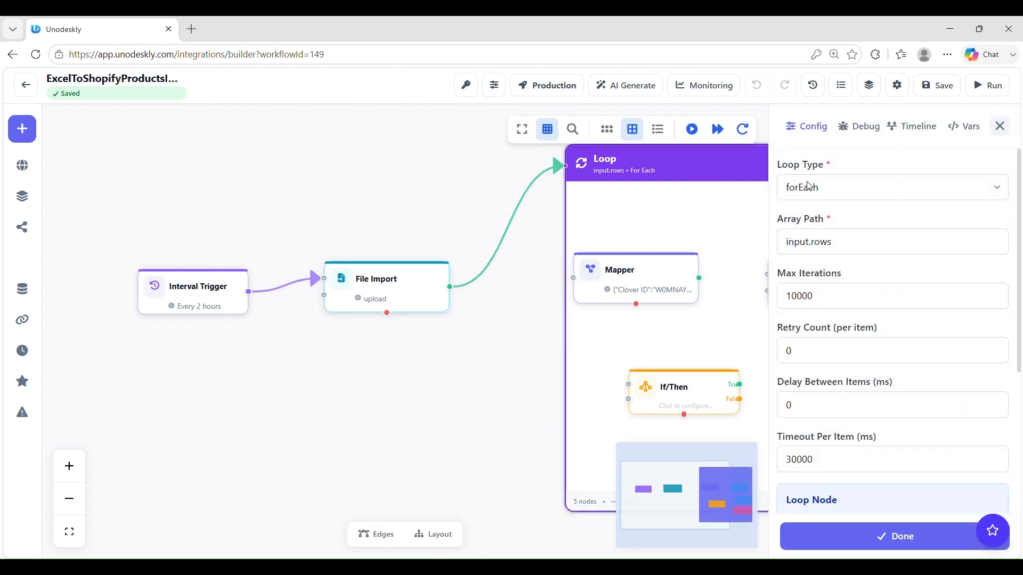
pyautogui.click(808, 185)
pyautogui.click(810, 186)
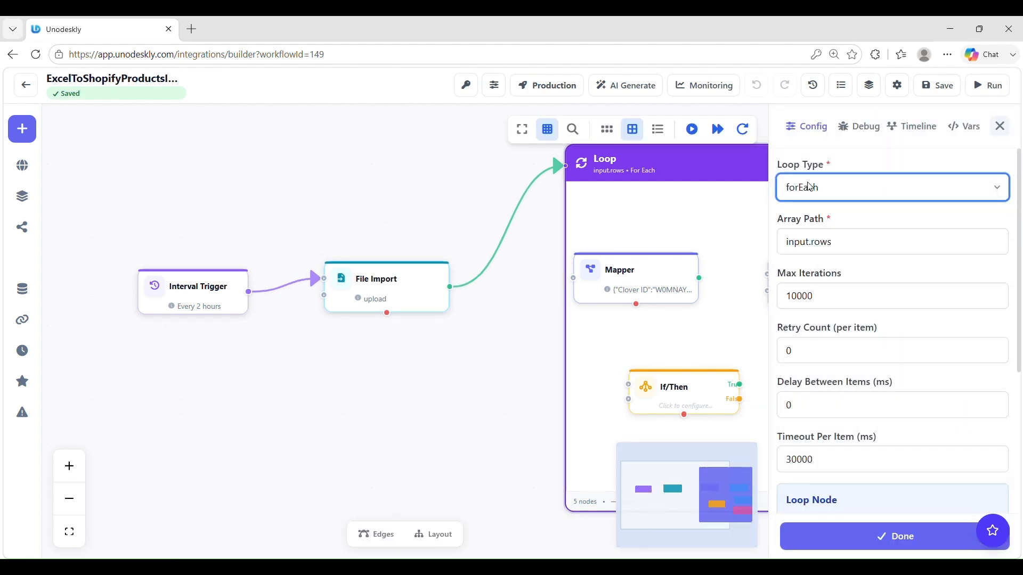
pyautogui.click(800, 243)
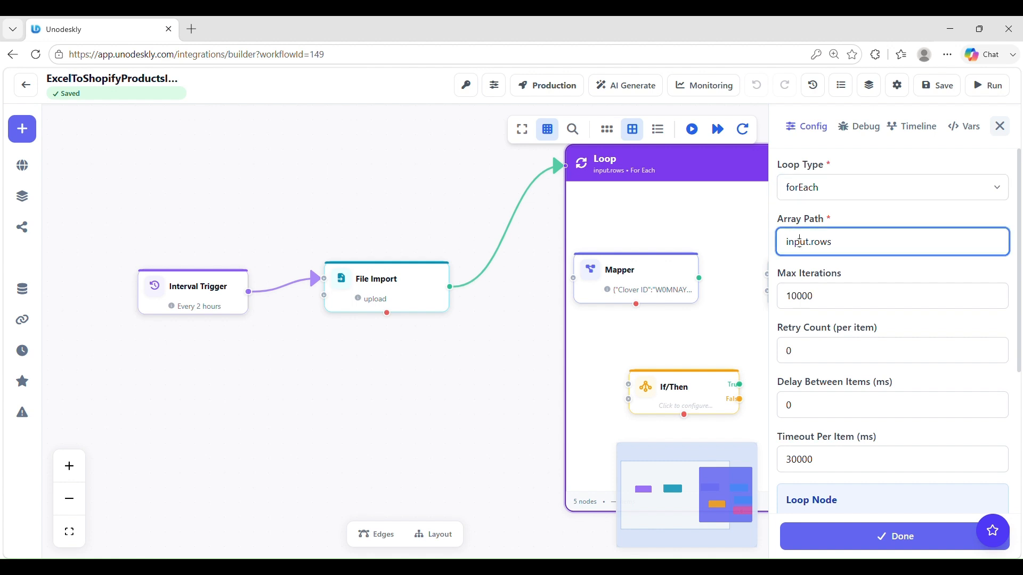
pyautogui.tripleClick(841, 243)
pyautogui.scroll(-1, 845, 288)
pyautogui.click(845, 269)
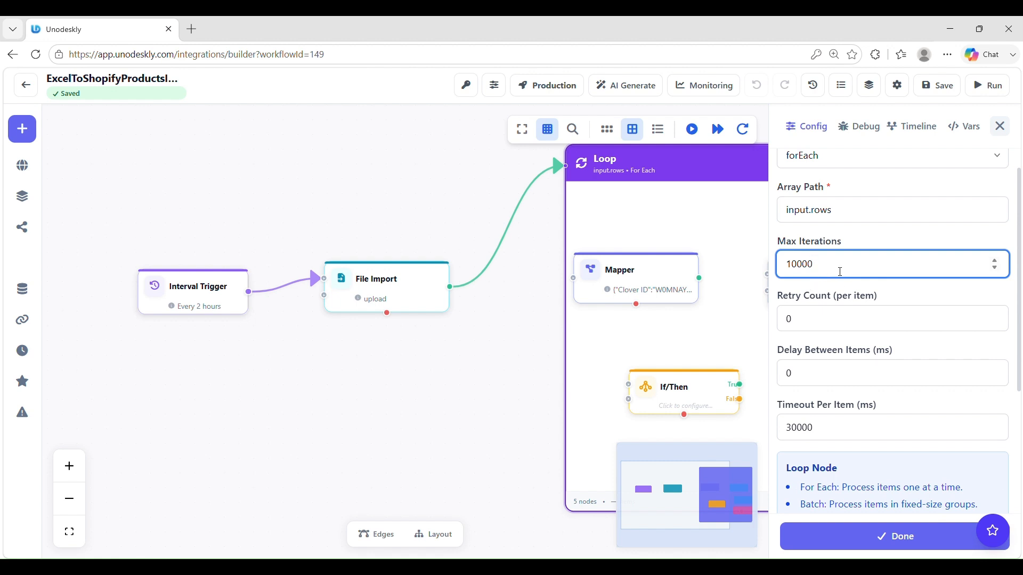
# - Review the Loop node's retry count, per-item timeout and loop mode descriptions, then close its configuration
pyautogui.click(820, 322)
pyautogui.scroll(-2, 823, 385)
pyautogui.click(836, 338)
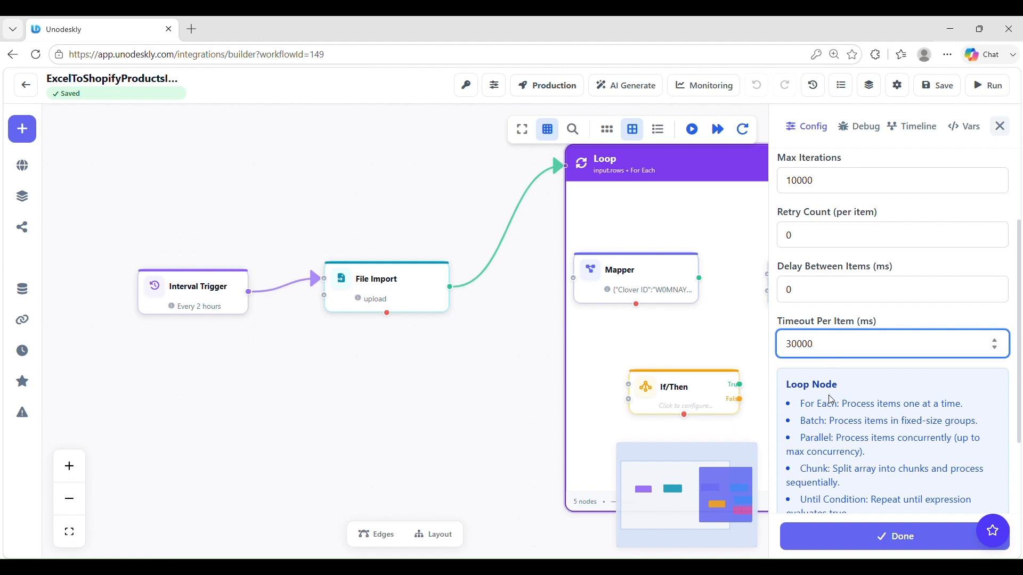
pyautogui.scroll(-2, 831, 399)
pyautogui.scroll(-1, 831, 399)
pyautogui.scroll(1, 855, 320)
pyautogui.scroll(-1, 854, 320)
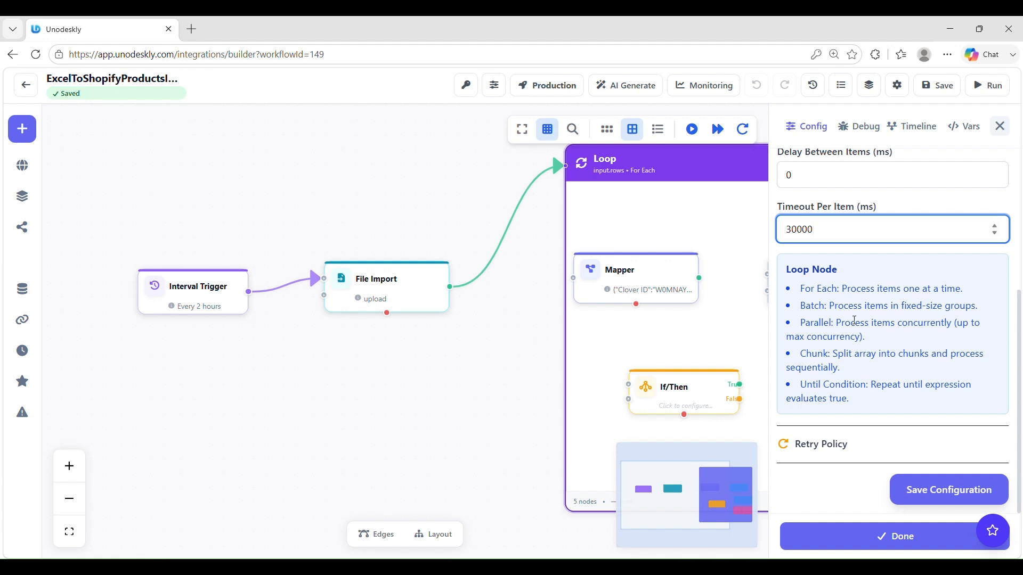
pyautogui.scroll(2, 855, 317)
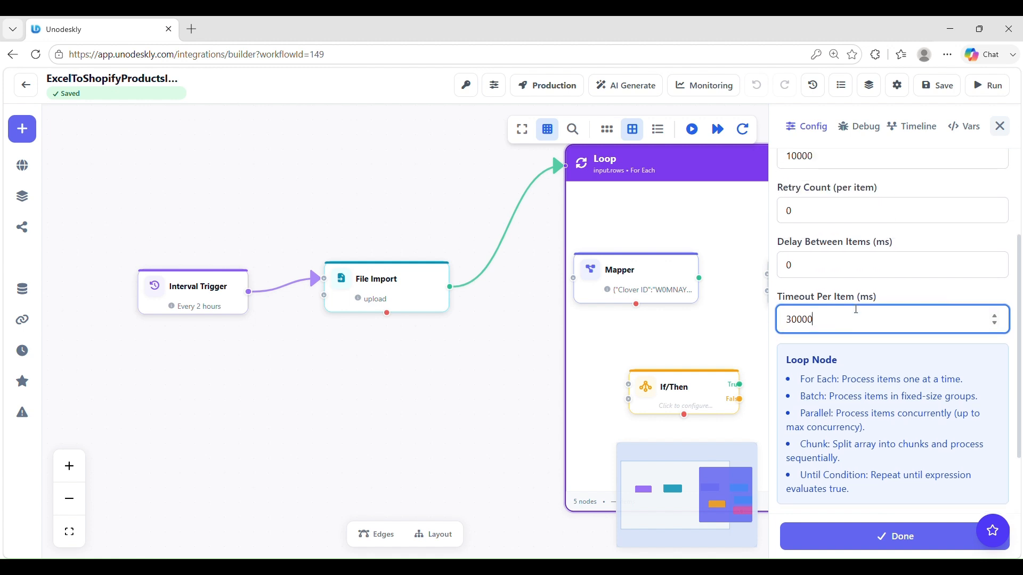
pyautogui.click(842, 535)
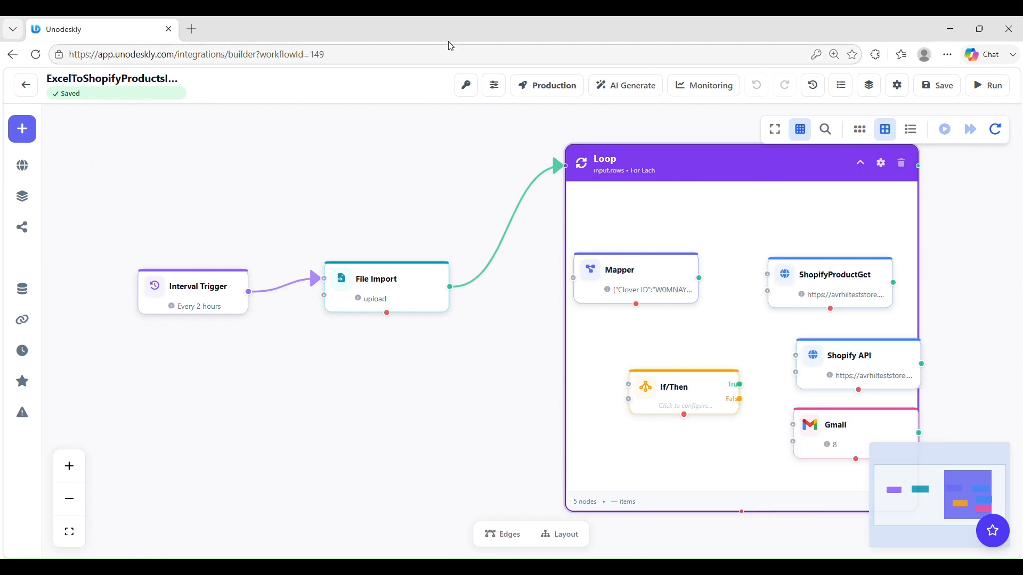
# - Open the Mapper node's configuration and examine its sample input JSON and source-to-target field mappings
pyautogui.click(611, 288)
pyautogui.scroll(-2, 832, 242)
pyautogui.scroll(-2, 833, 242)
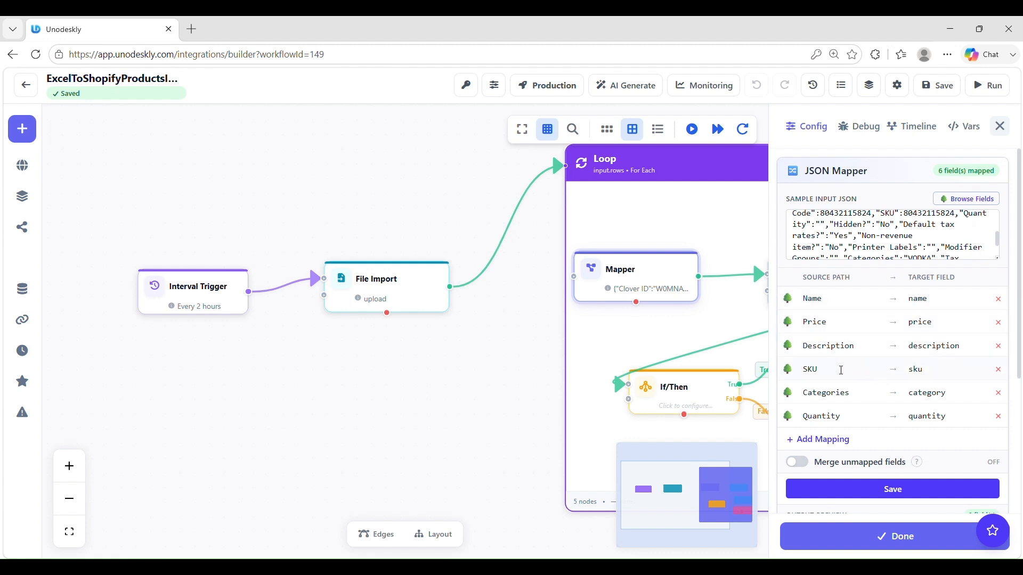
pyautogui.scroll(-1, 907, 375)
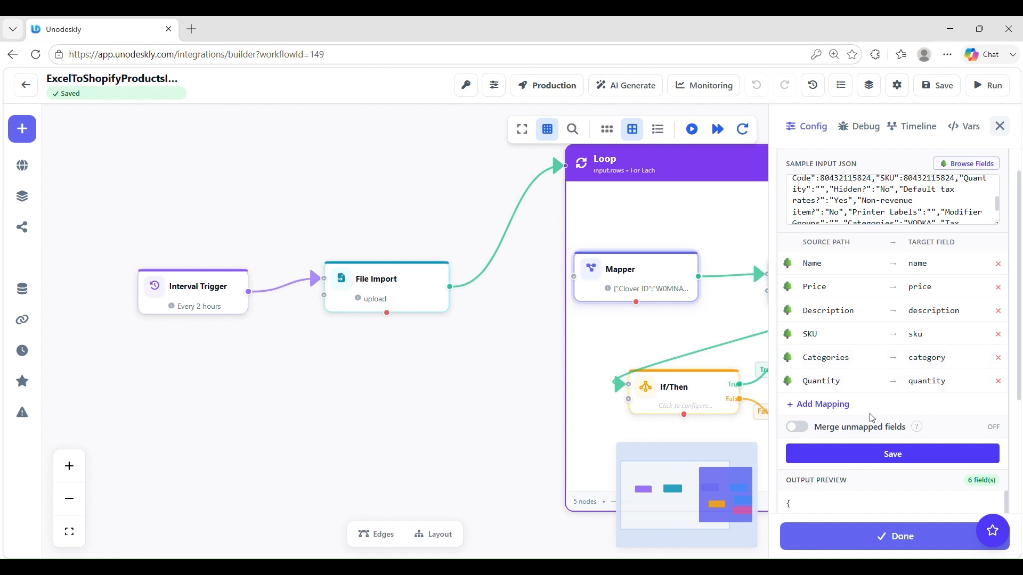
# - Compare the Mapper node's output preview with its sample input and field mappings, then close the configuration
pyautogui.scroll(-1, 878, 415)
pyautogui.scroll(-4, 886, 468)
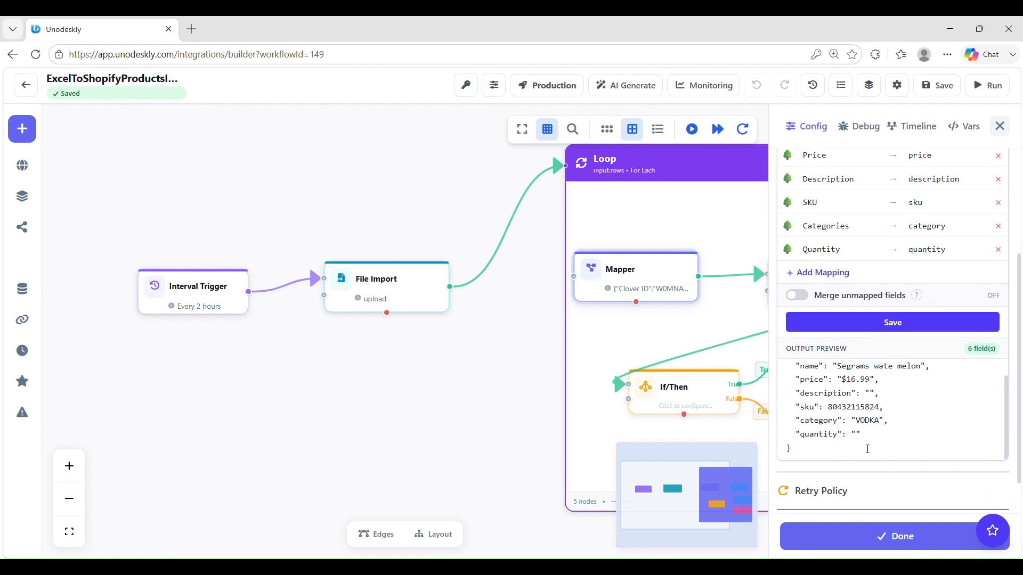
pyautogui.scroll(1, 866, 436)
pyautogui.scroll(-1, 866, 392)
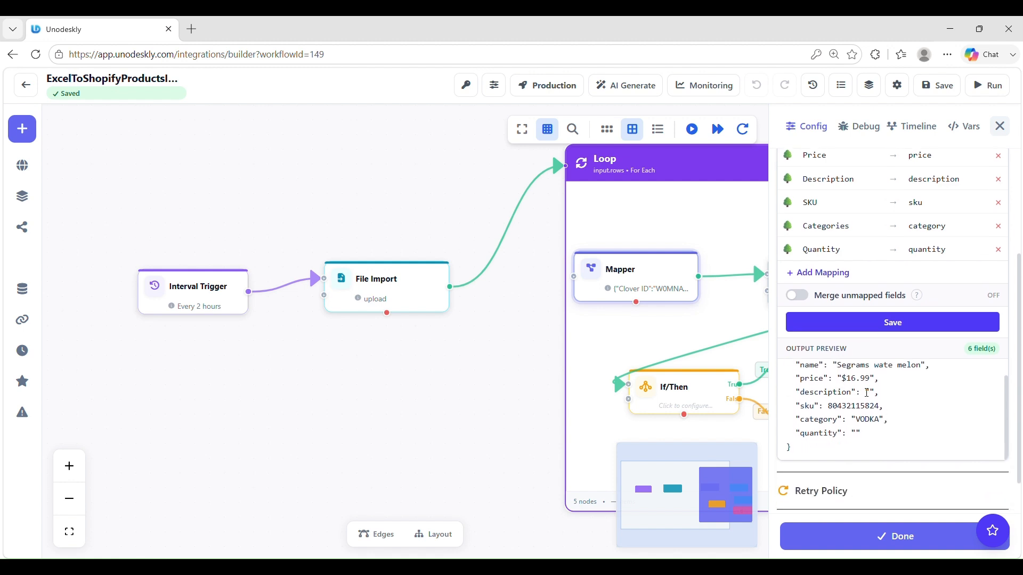
pyautogui.scroll(-1, 867, 393)
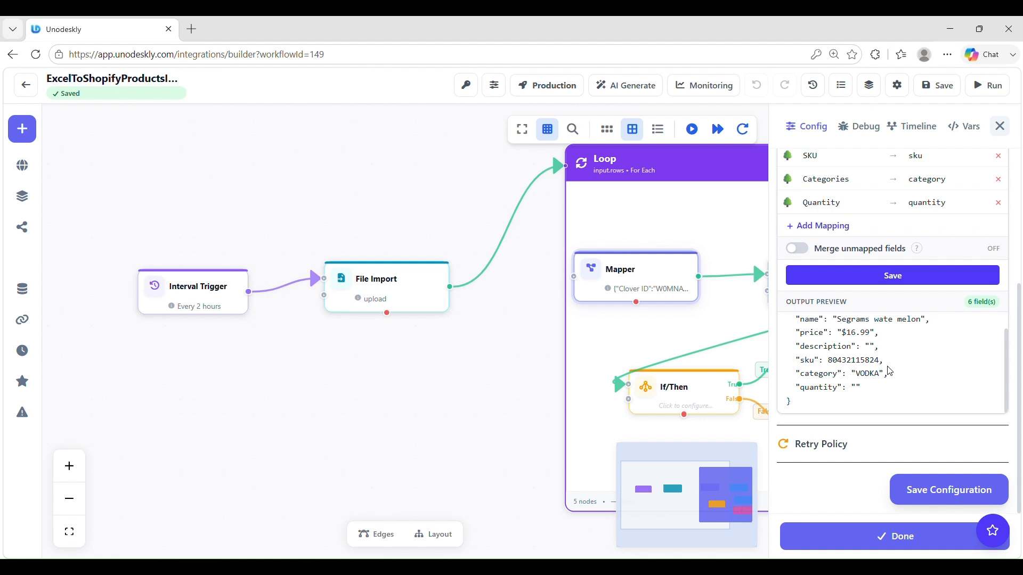
pyautogui.scroll(5, 878, 374)
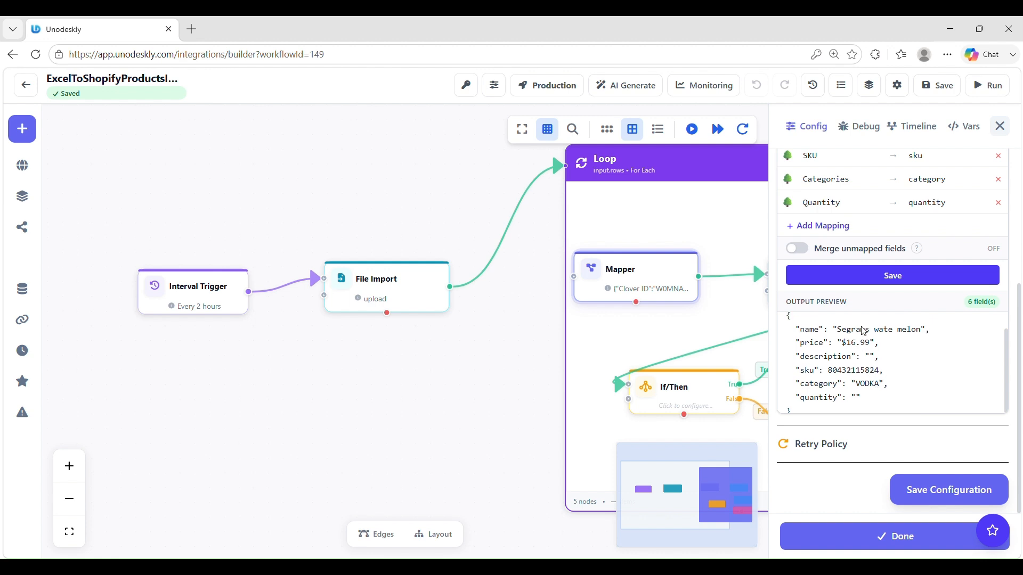
pyautogui.scroll(-4, 880, 268)
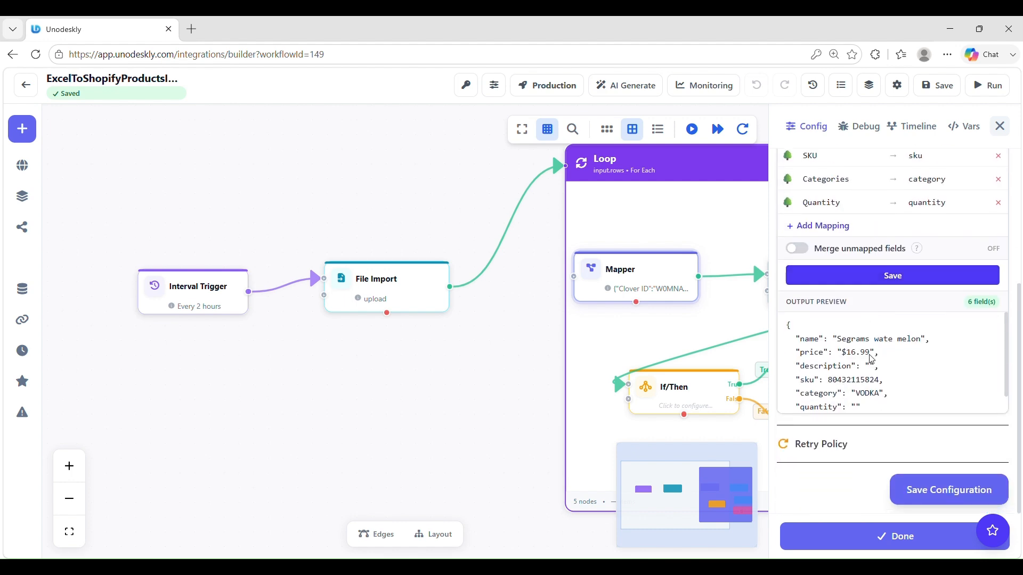
pyautogui.scroll(4, 882, 235)
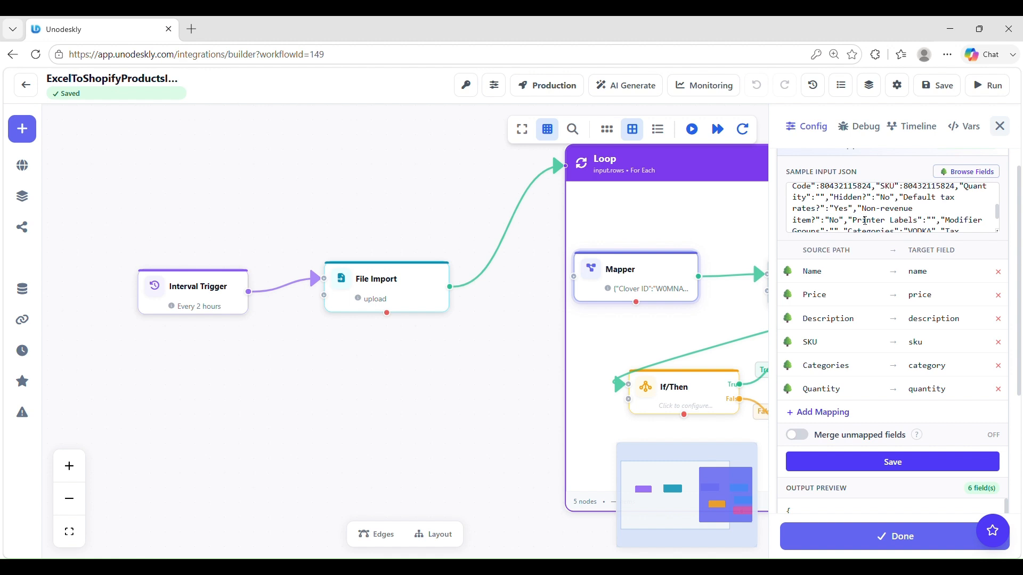
pyautogui.scroll(-3, 865, 220)
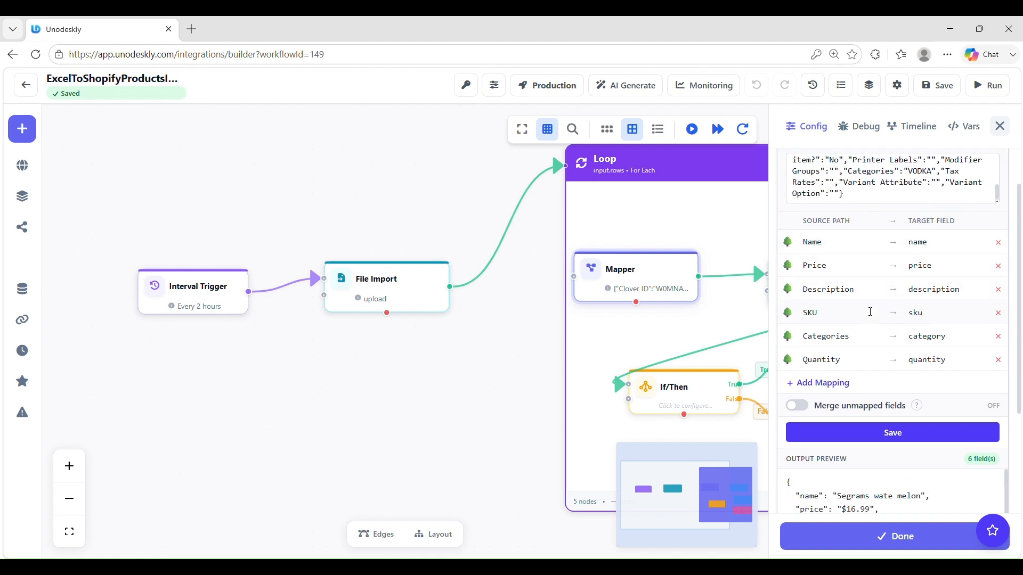
pyautogui.click(839, 552)
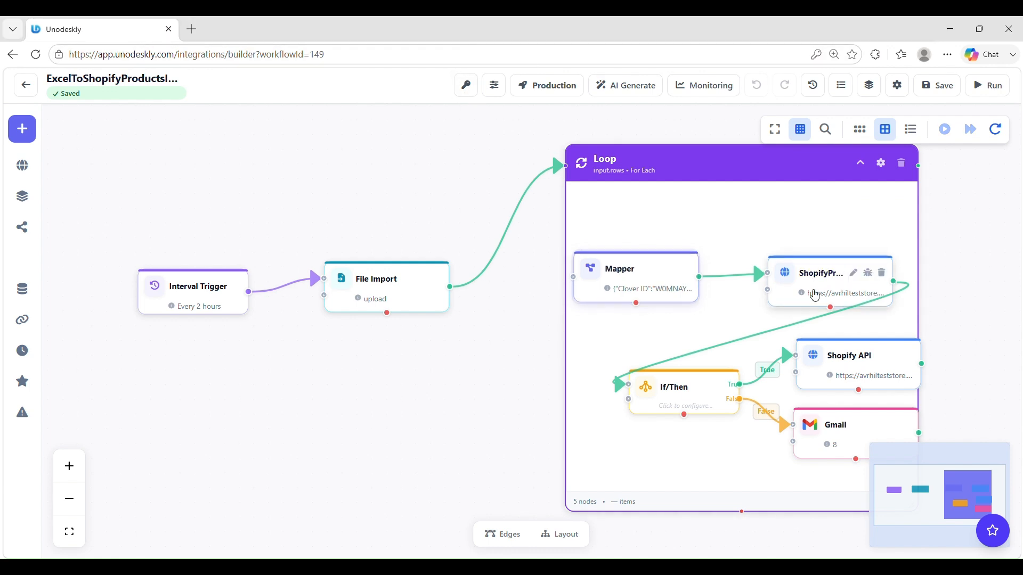
# - Open the ShopifyProductGet node's configuration and examine its saved credential, request method and full request URL
pyautogui.click(815, 296)
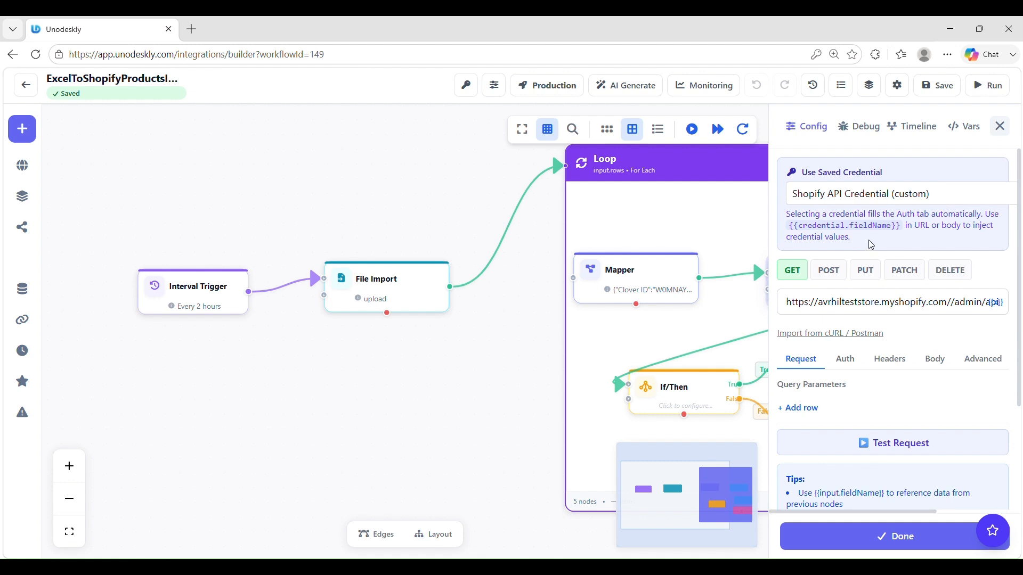
pyautogui.scroll(-1, 869, 240)
pyautogui.scroll(-1, 868, 237)
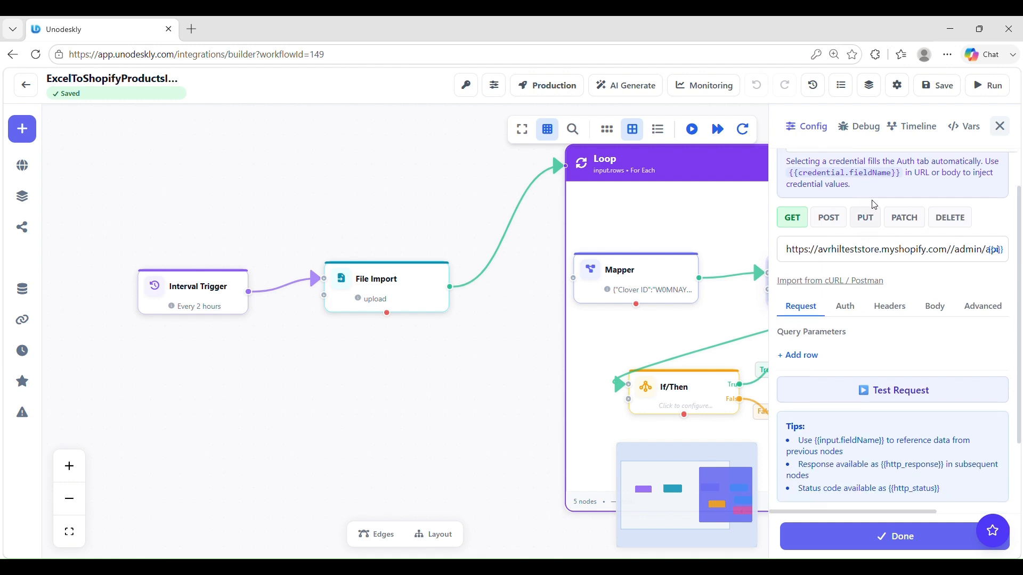
pyautogui.scroll(-1, 875, 197)
pyautogui.scroll(3, 875, 197)
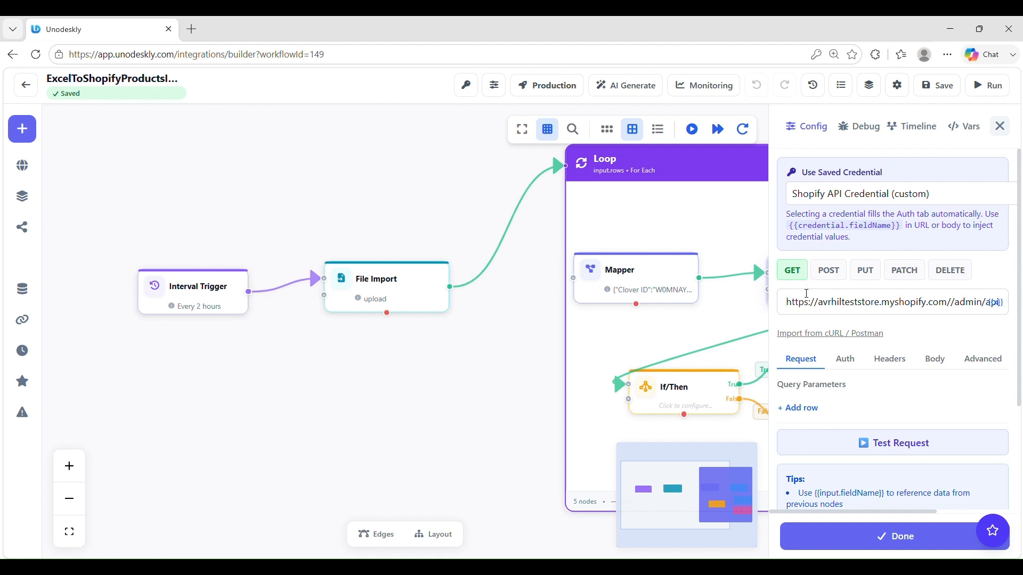
pyautogui.hscroll(3, 876, 308)
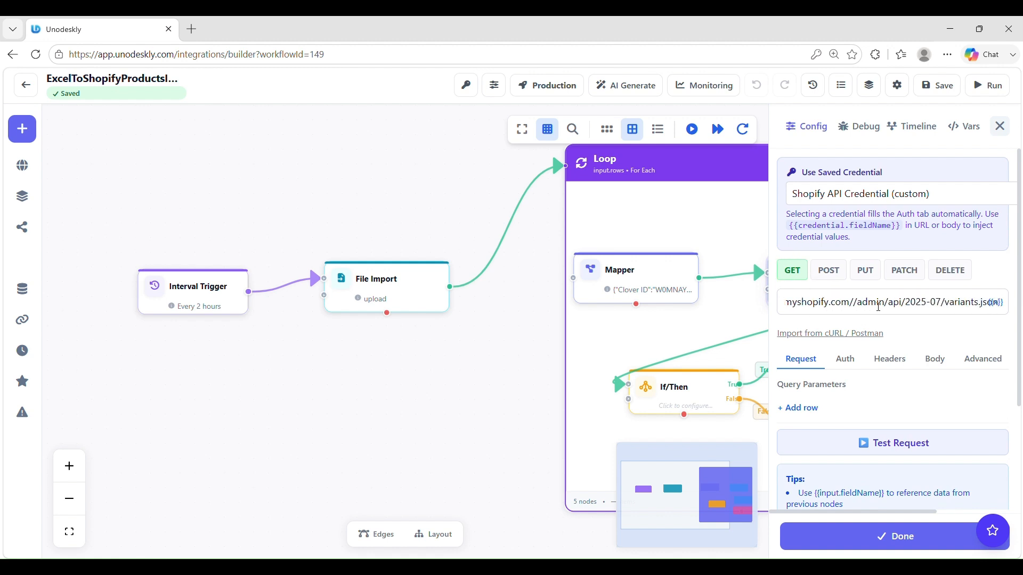
pyautogui.hscroll(1, 906, 301)
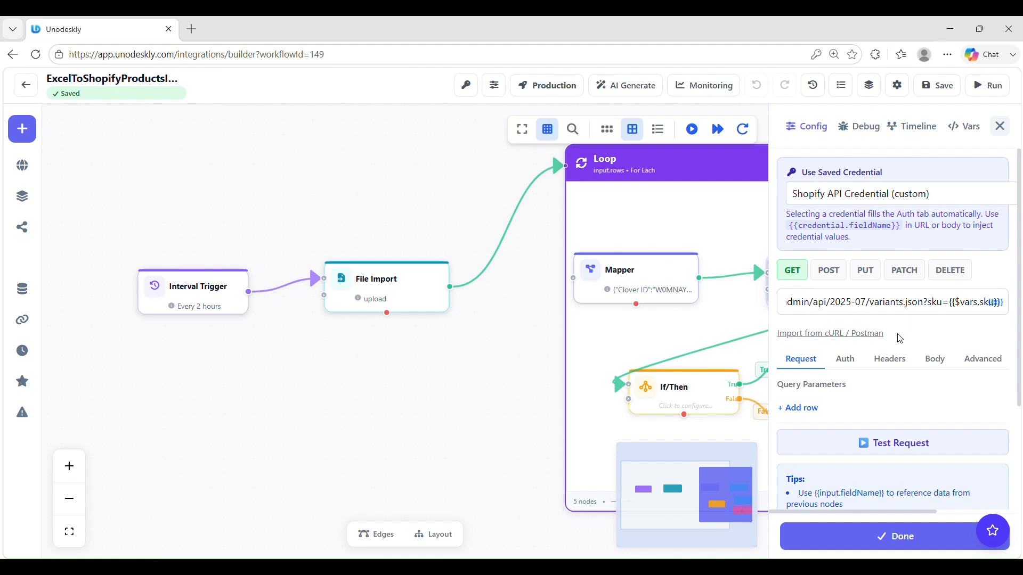
# - Review the ShopifyProductGet node's query parameters, usage tips, headers and body settings
pyautogui.scroll(-3, 901, 337)
pyautogui.scroll(-3, 899, 340)
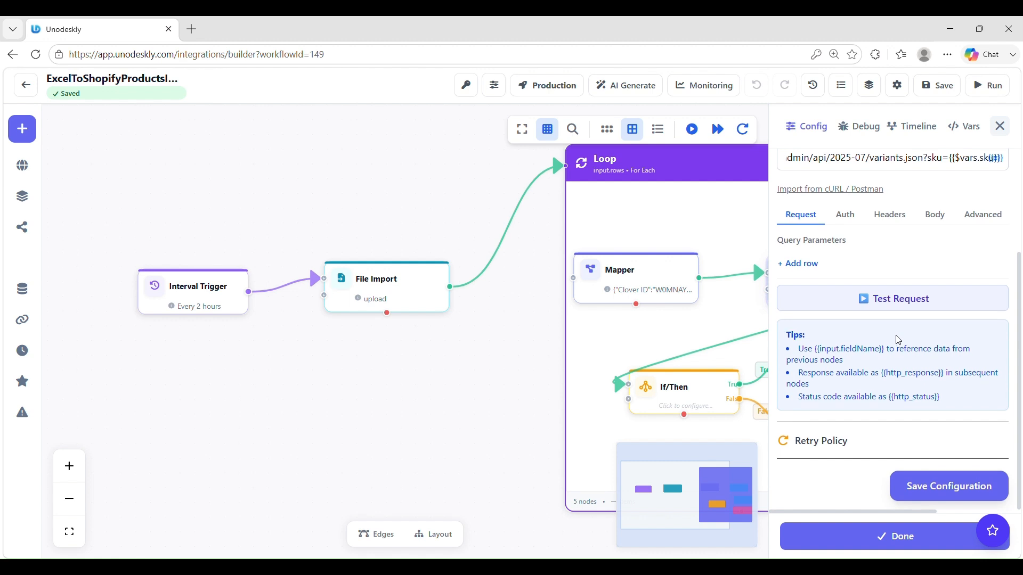
pyautogui.click(902, 220)
pyautogui.click(941, 220)
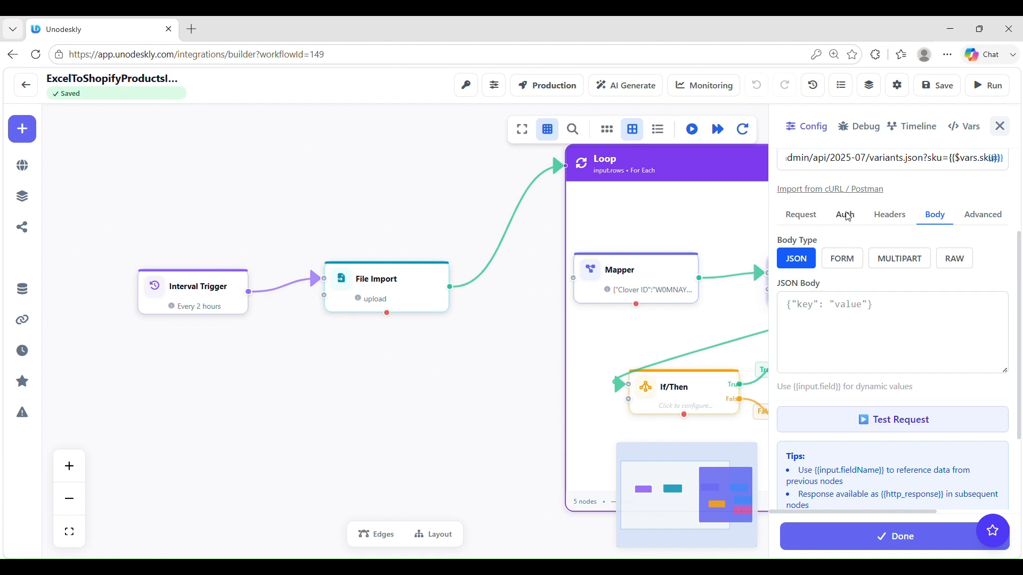
# - Examine the ShopifyProductGet node's authentication type, header name and key placement, then close the configuration
pyautogui.click(845, 215)
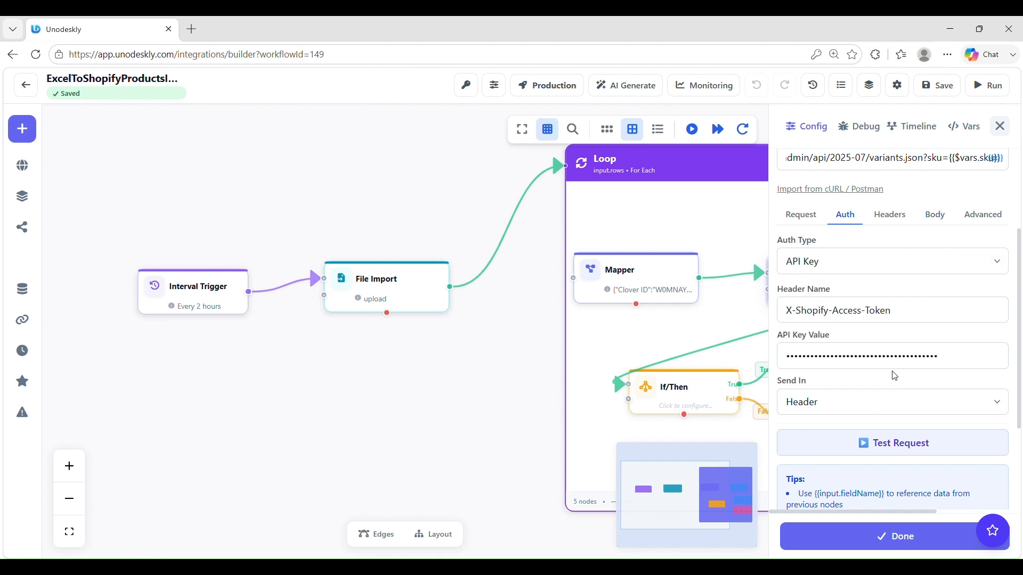
pyautogui.scroll(-3, 900, 358)
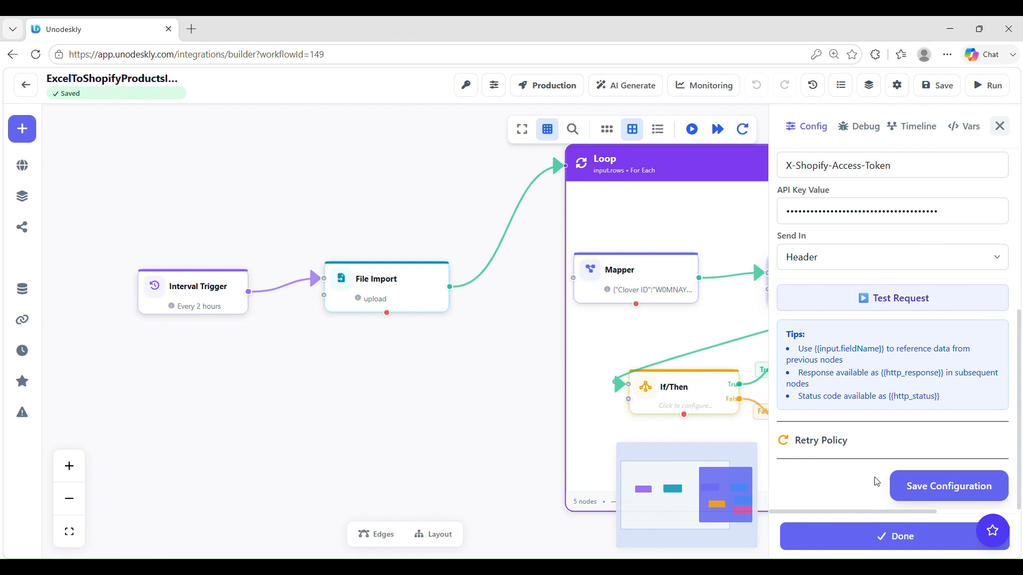
pyautogui.scroll(6, 870, 414)
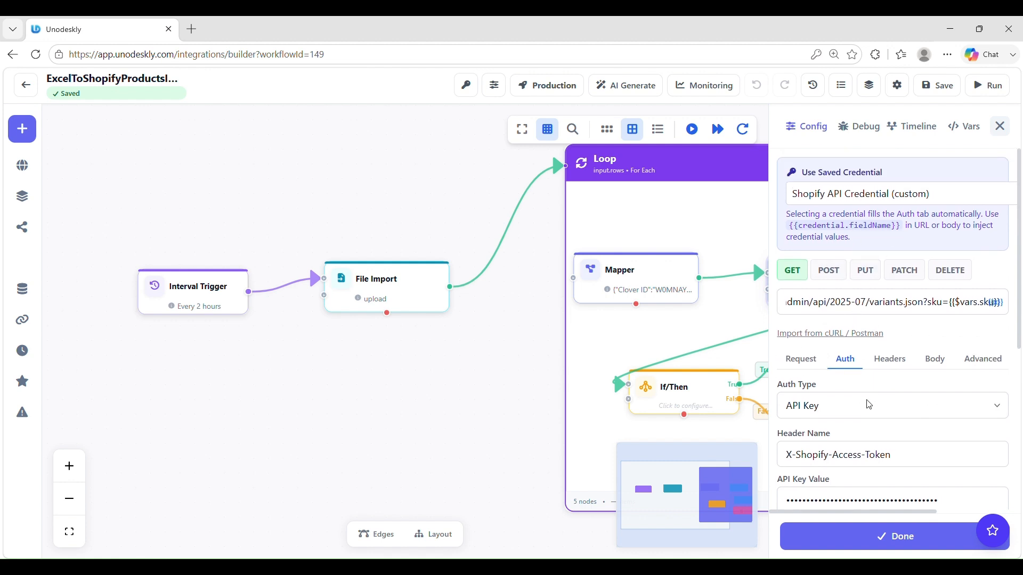
pyautogui.scroll(-3, 868, 404)
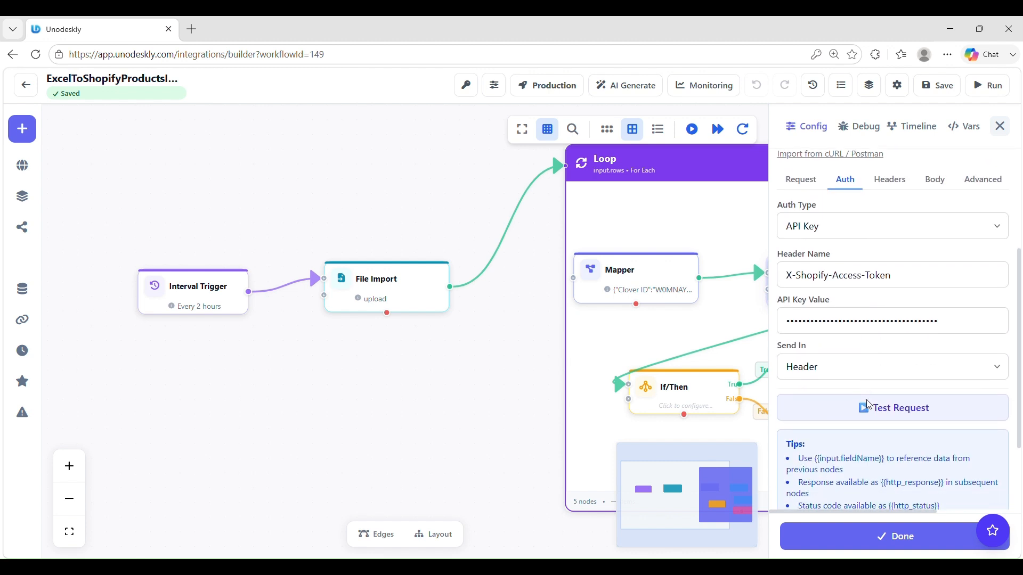
pyautogui.scroll(-2, 866, 405)
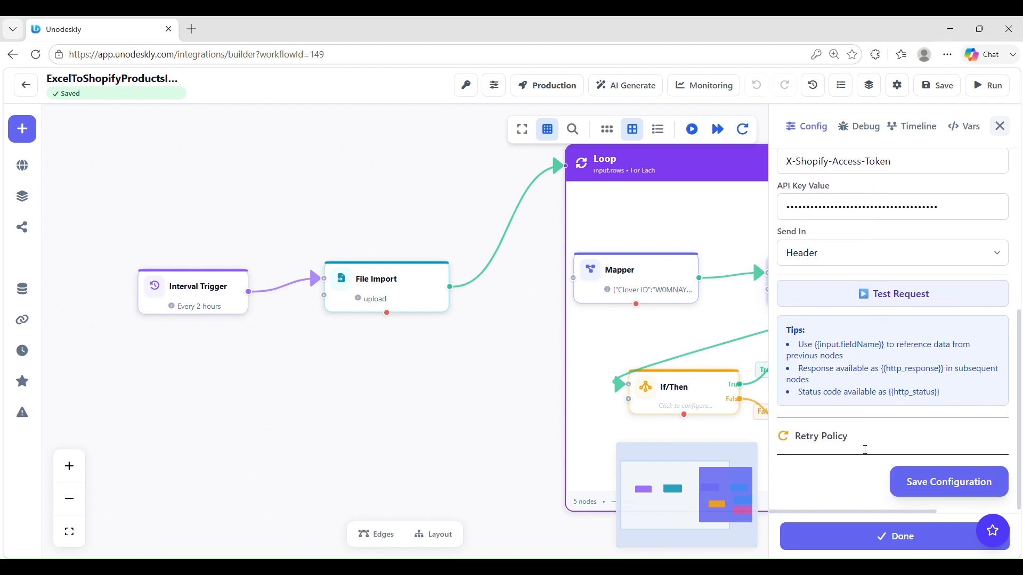
pyautogui.click(837, 548)
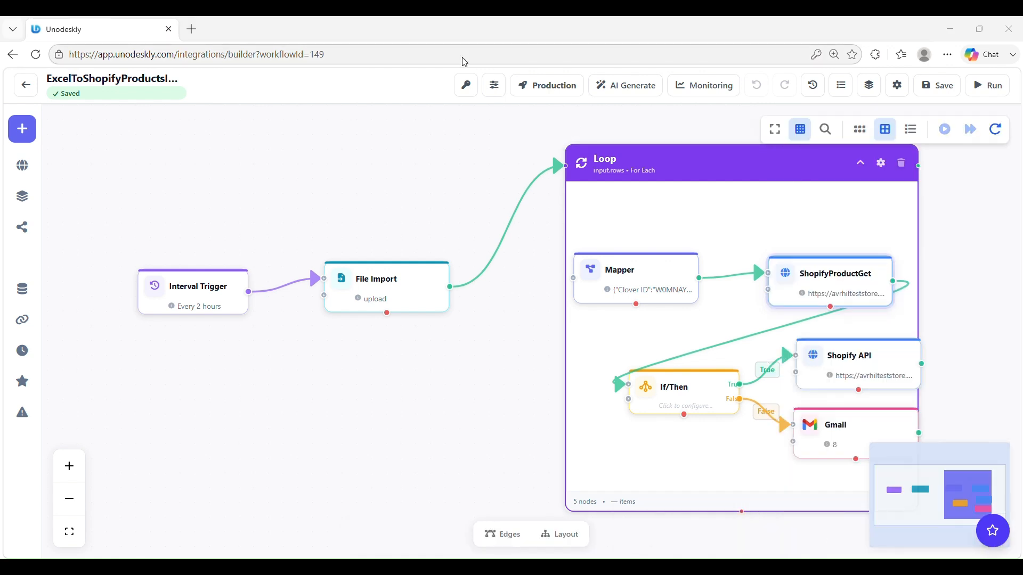
# - Open the If/Then node's configuration and examine its quick templates, sample input, condition rule and available data types
pyautogui.click(679, 402)
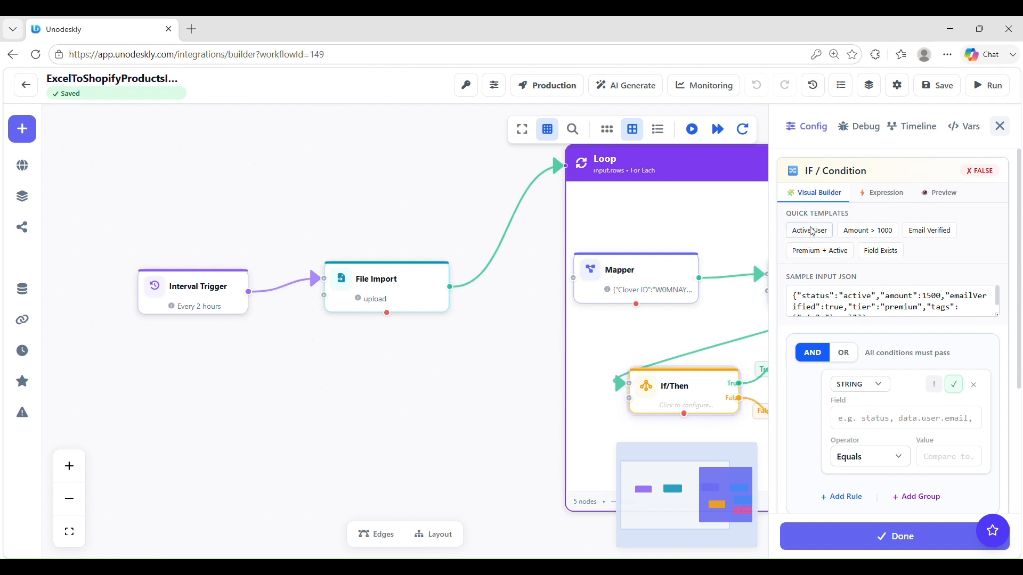
pyautogui.scroll(-3, 839, 295)
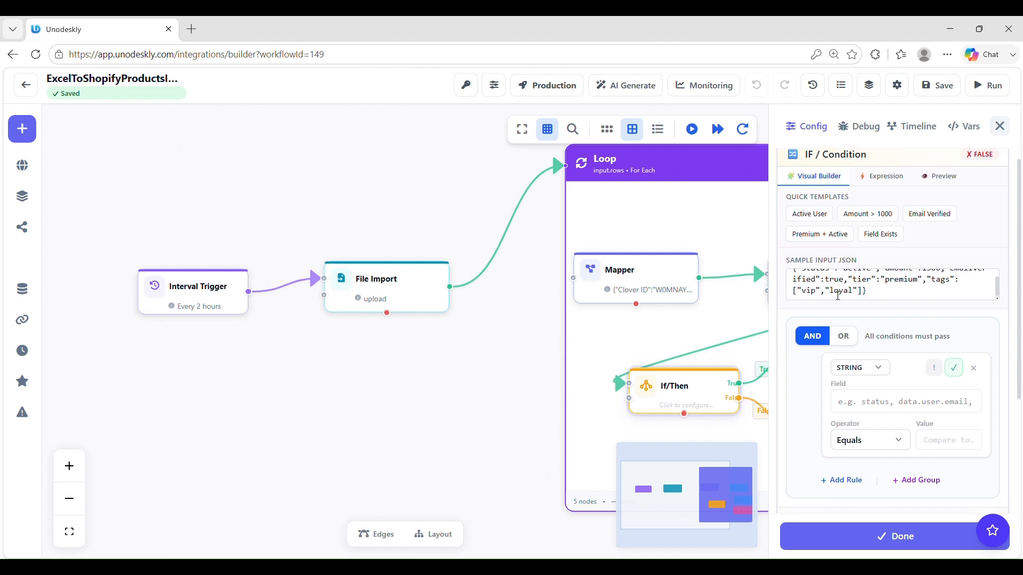
pyautogui.scroll(-2, 838, 295)
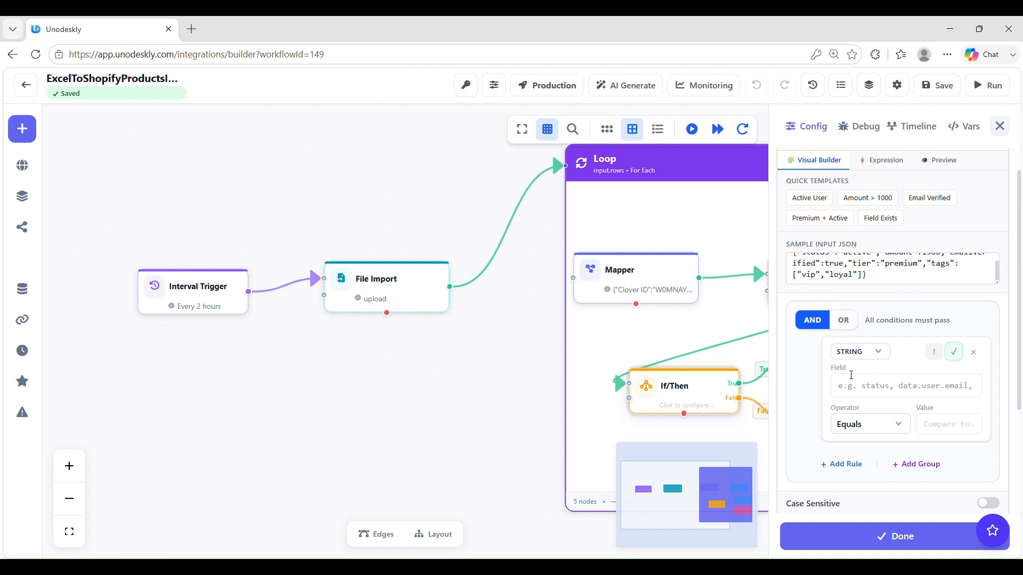
pyautogui.click(868, 352)
pyautogui.click(871, 364)
# - Review the If/Then node's case sensitivity and missing field handling options, then close the configuration
pyautogui.scroll(-5, 864, 424)
pyautogui.scroll(-2, 849, 355)
pyautogui.click(851, 388)
pyautogui.click(857, 390)
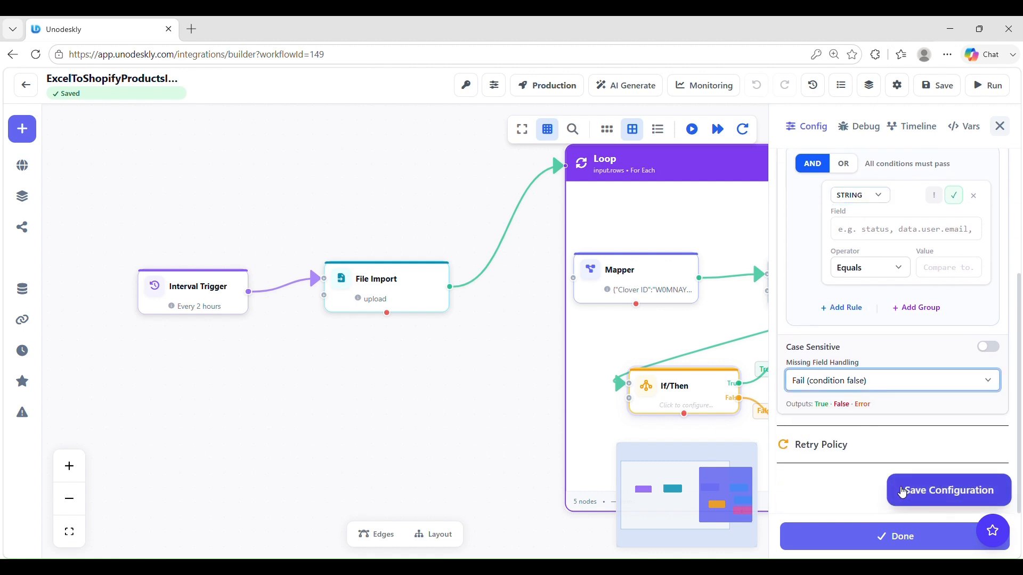
pyautogui.scroll(-1, 725, 251)
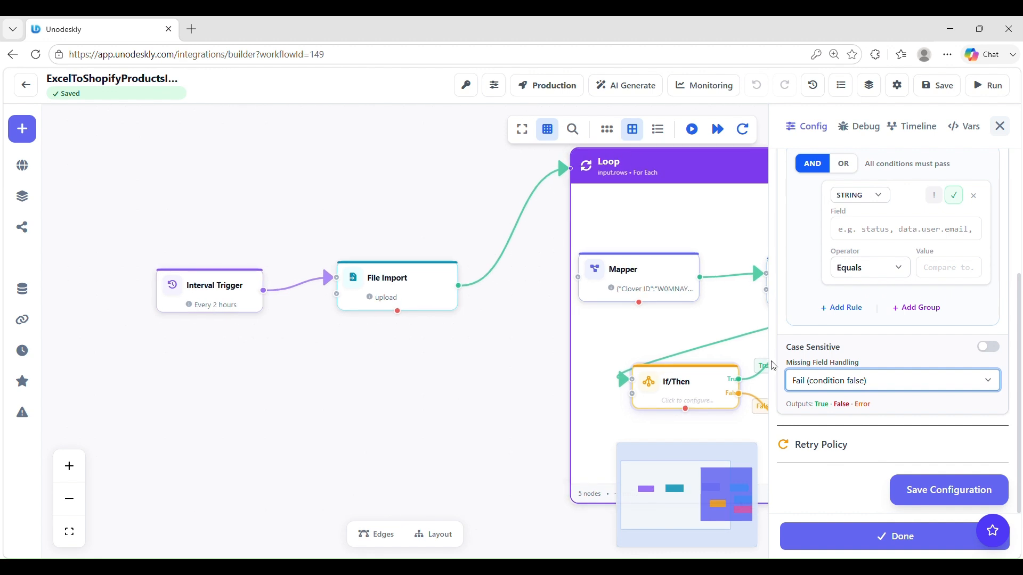
pyautogui.scroll(1, 854, 326)
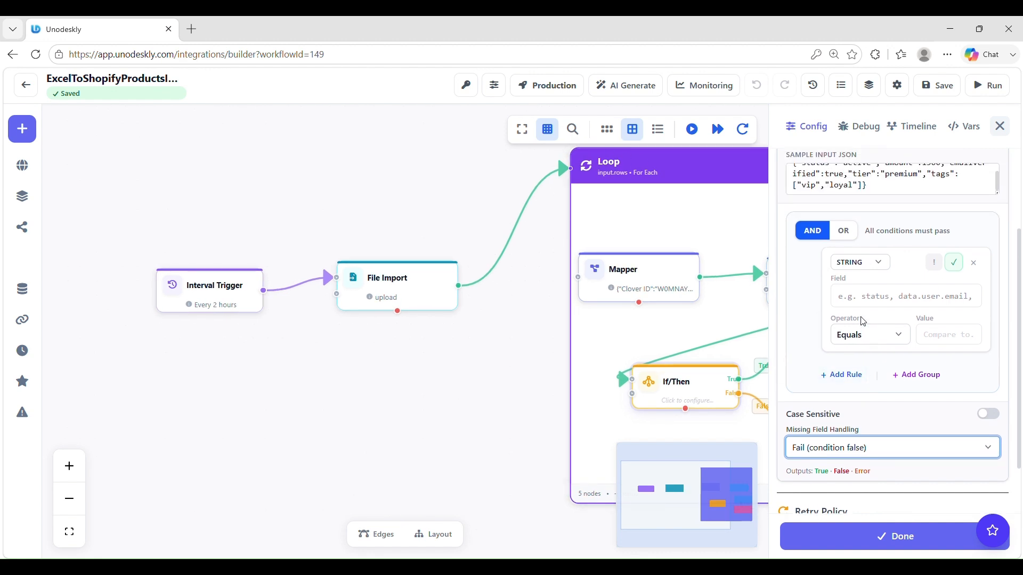
pyautogui.click(863, 442)
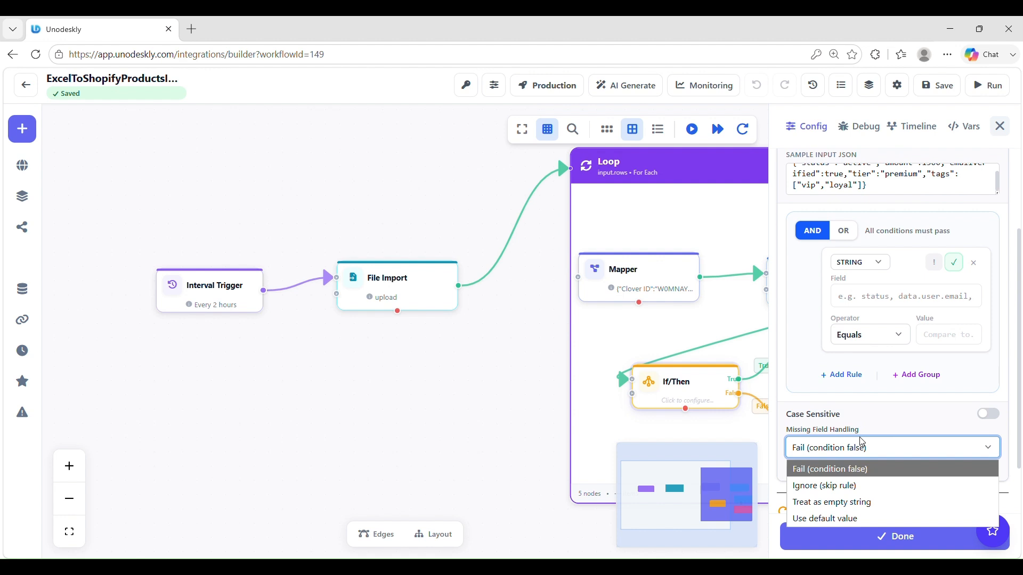
pyautogui.click(863, 442)
pyautogui.scroll(2, 863, 353)
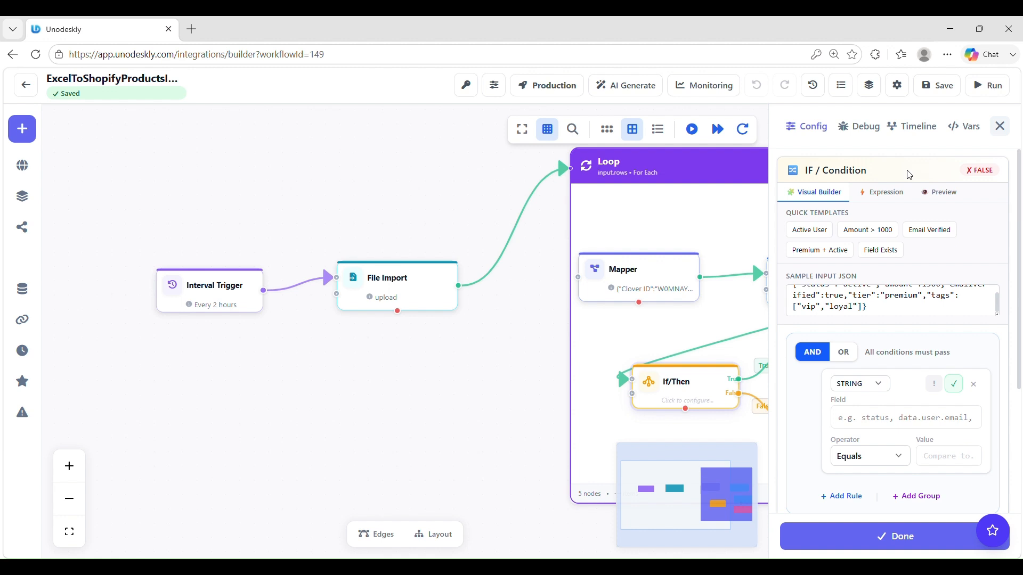
pyautogui.scroll(-3, 870, 418)
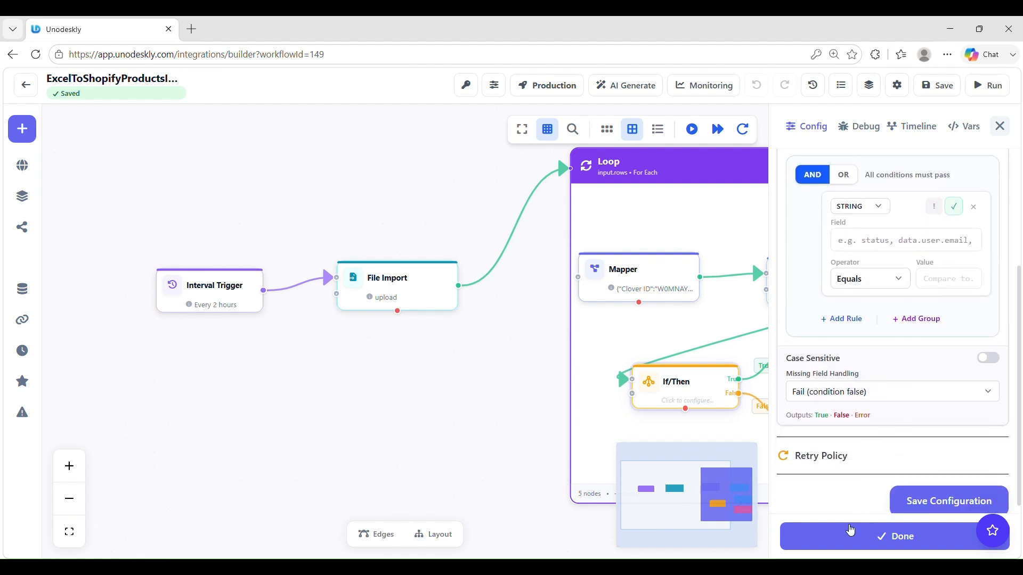
pyautogui.click(855, 526)
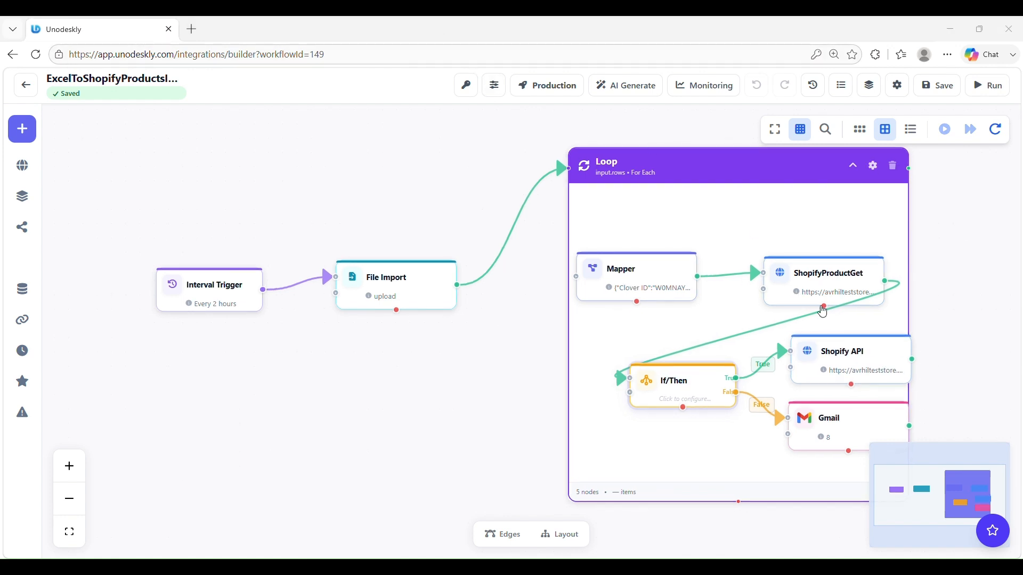
# - Open the Shopify API node's configuration and examine its saved credential, POST method and full request URL
pyautogui.click(839, 375)
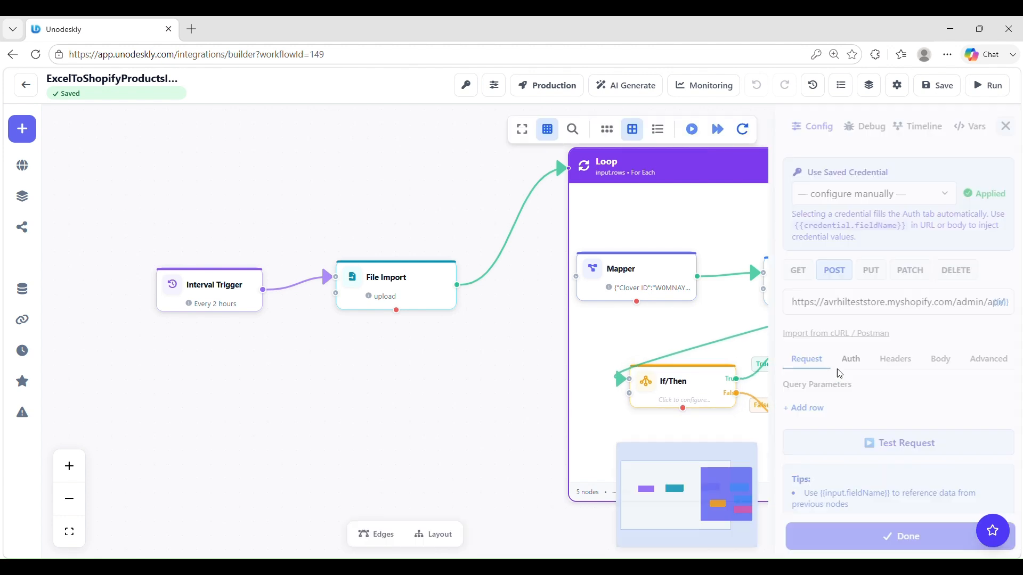
pyautogui.click(905, 195)
pyautogui.click(897, 205)
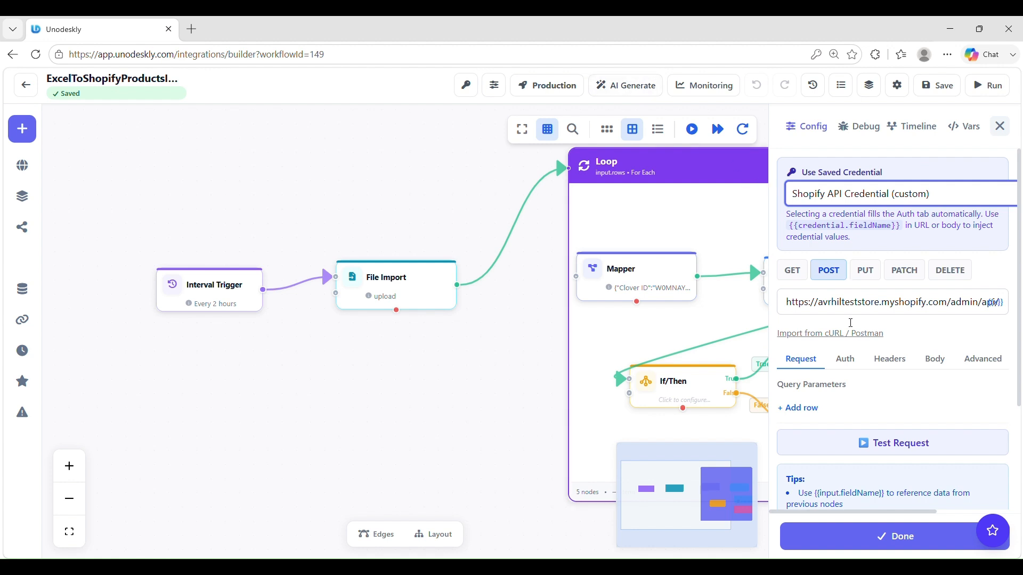
pyautogui.write('2026-01/products.json')
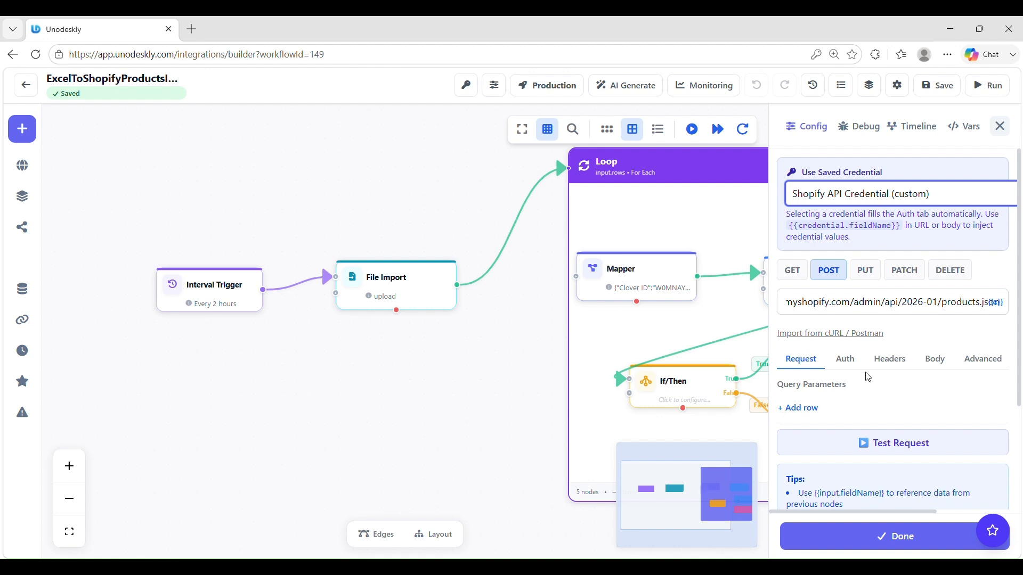
# - Review the Shopify API node's authentication type, header name, key placement and headers
pyautogui.click(845, 359)
pyautogui.scroll(-1, 879, 396)
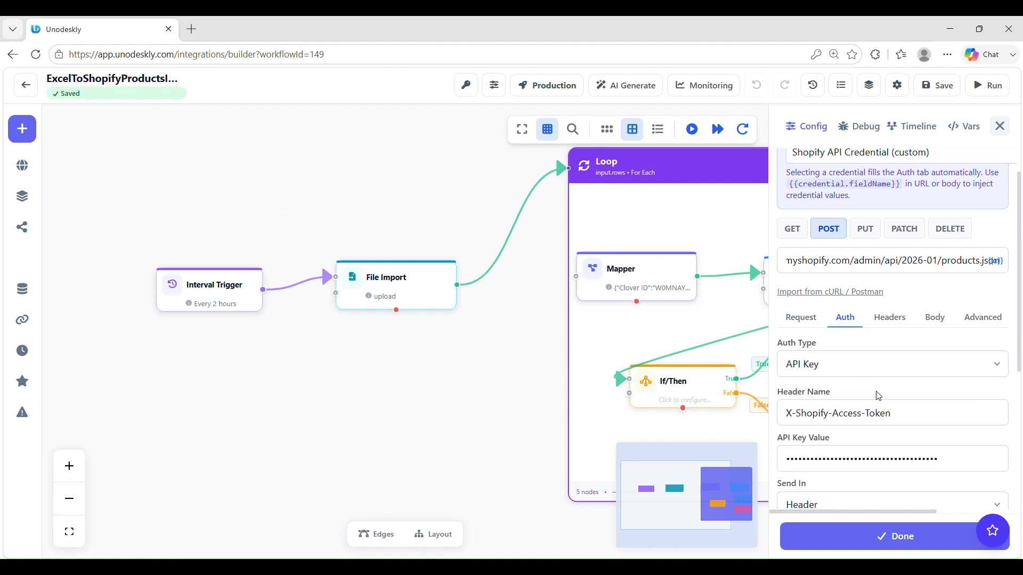
pyautogui.click(900, 324)
# - Examine the Shopify API node's JSON body, usage tips and retry policy section, then close the configuration
pyautogui.click(935, 318)
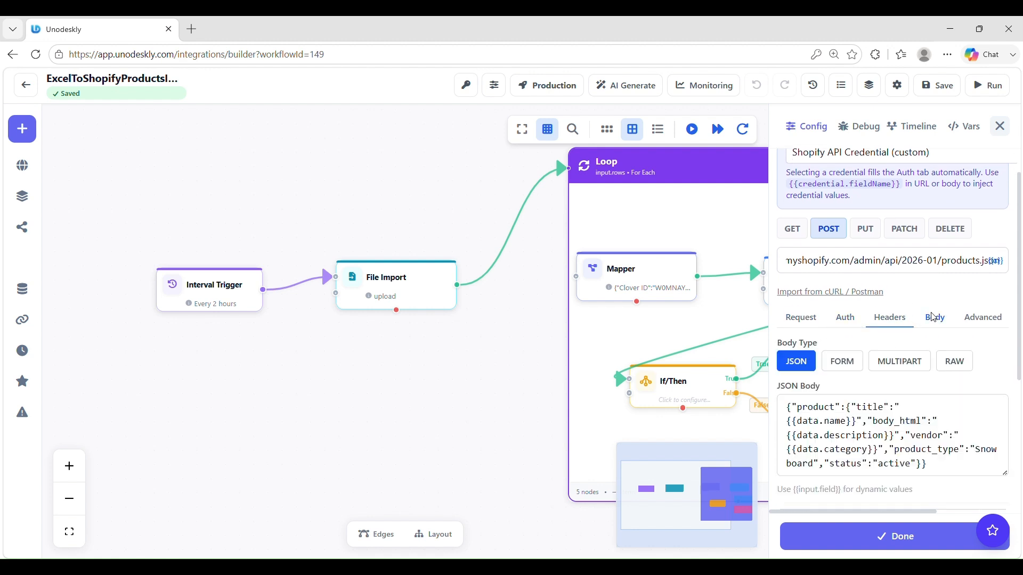
pyautogui.scroll(-1, 916, 331)
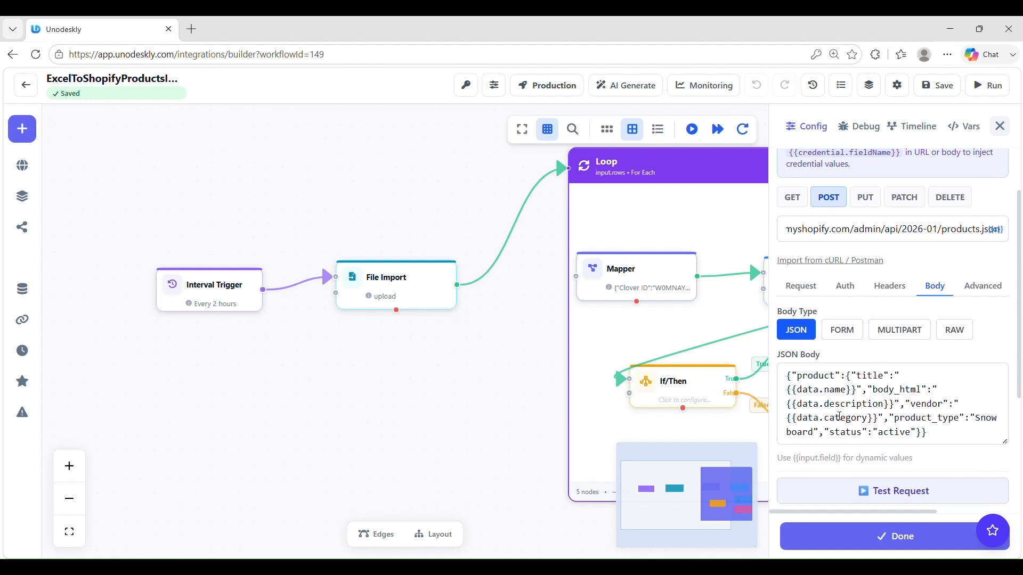
pyautogui.scroll(-2, 840, 415)
pyautogui.hscroll(1, 899, 365)
pyautogui.hscroll(1, 899, 366)
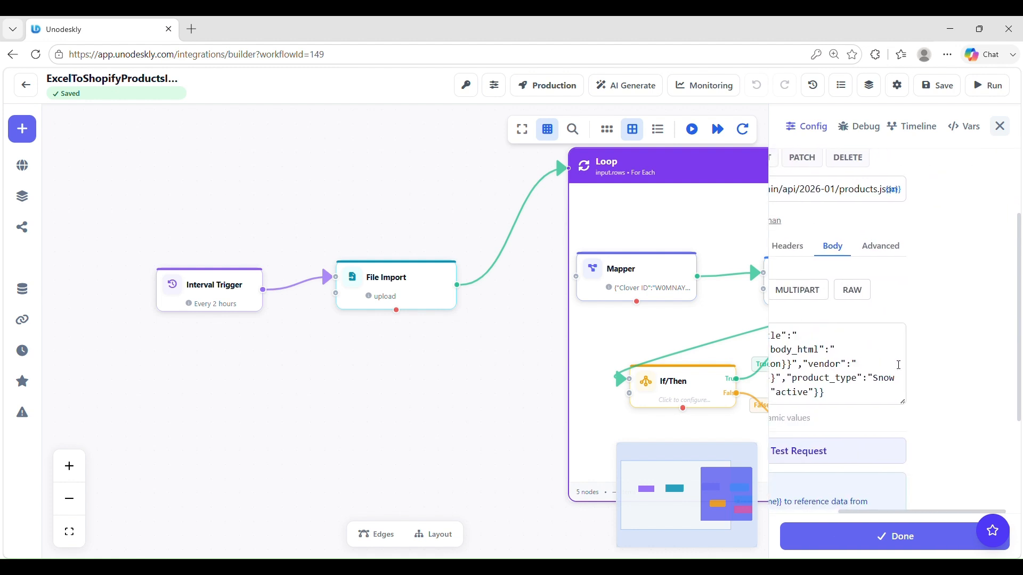
pyautogui.hscroll(-2, 899, 365)
pyautogui.scroll(-1, 882, 380)
pyautogui.scroll(-2, 881, 379)
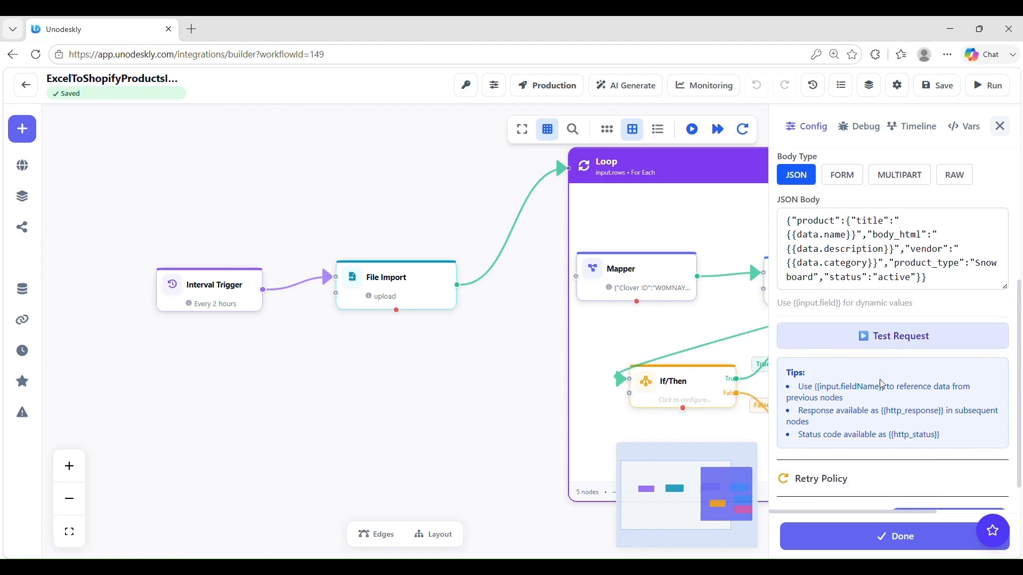
pyautogui.scroll(2, 882, 383)
pyautogui.scroll(2, 886, 315)
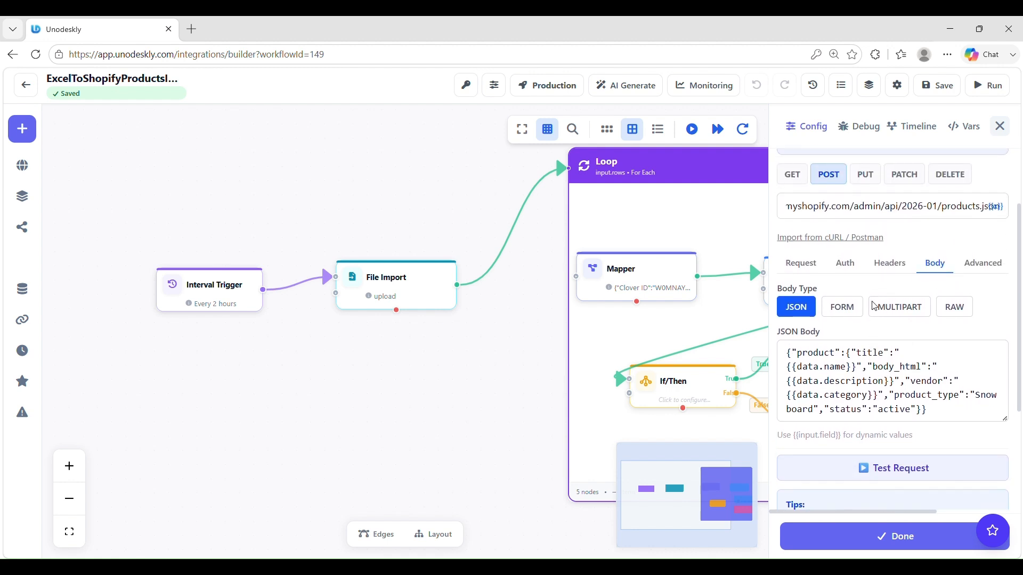
pyautogui.scroll(-4, 875, 396)
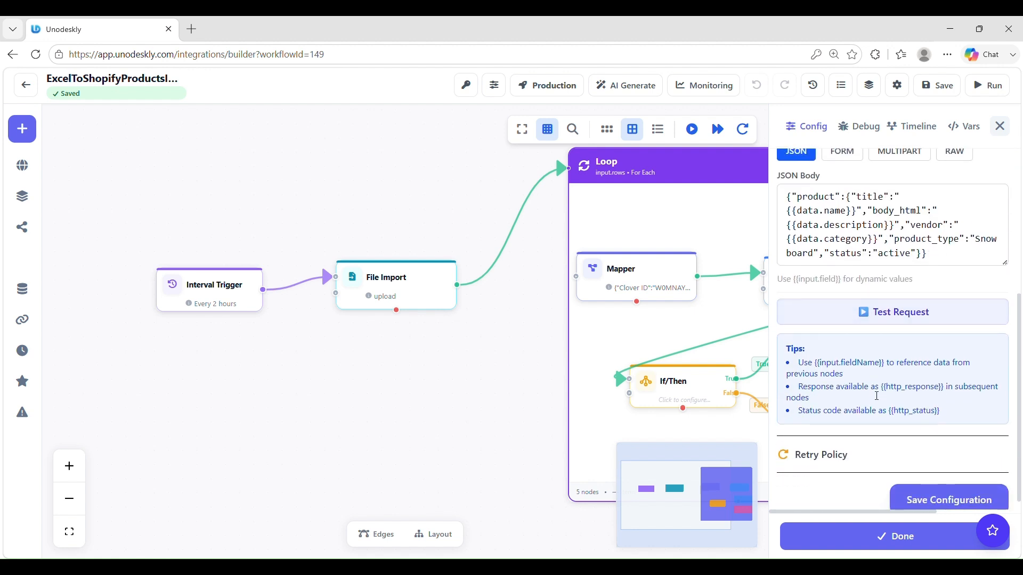
pyautogui.scroll(-1, 874, 384)
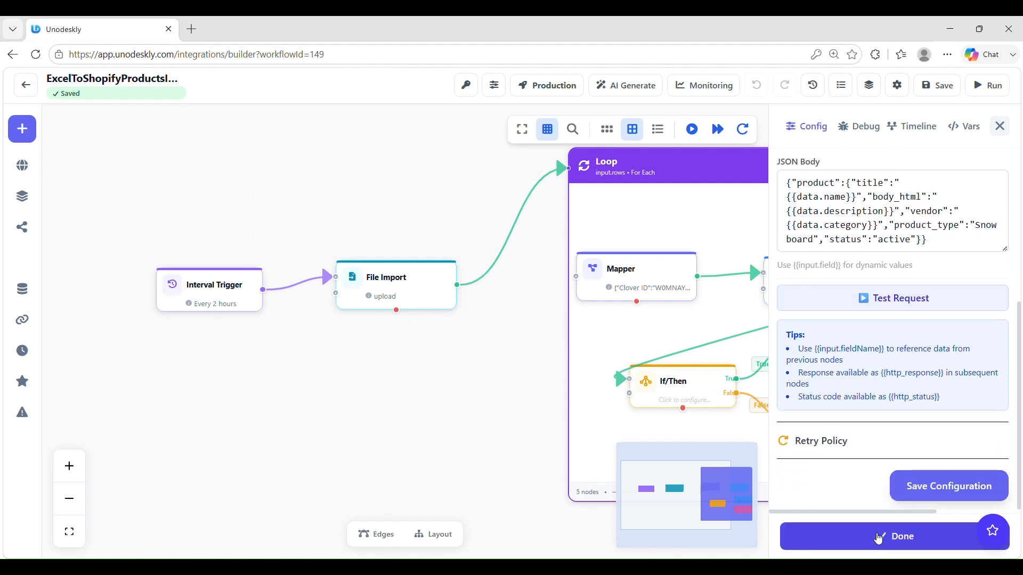
pyautogui.scroll(5, 879, 286)
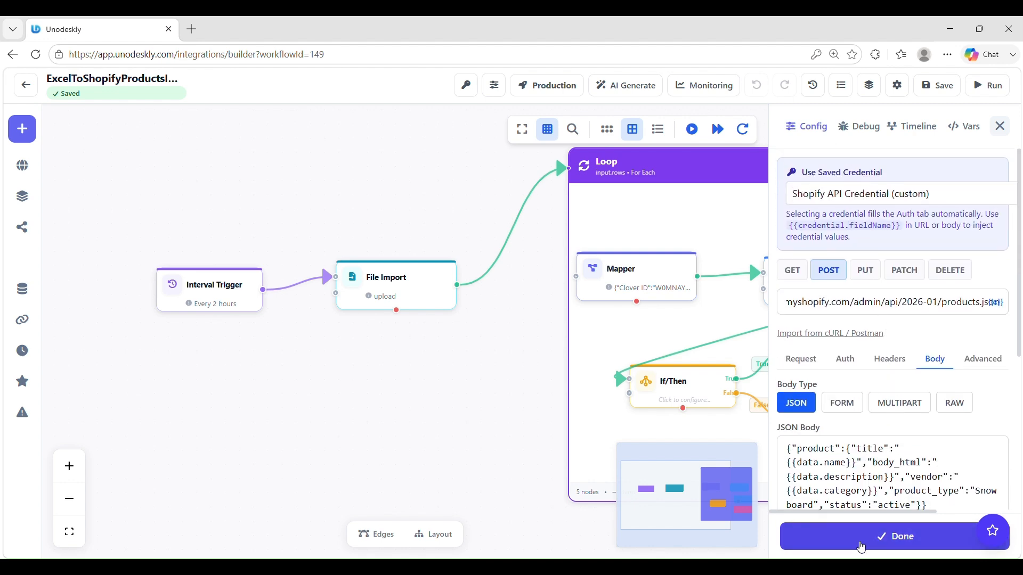
pyautogui.click(862, 548)
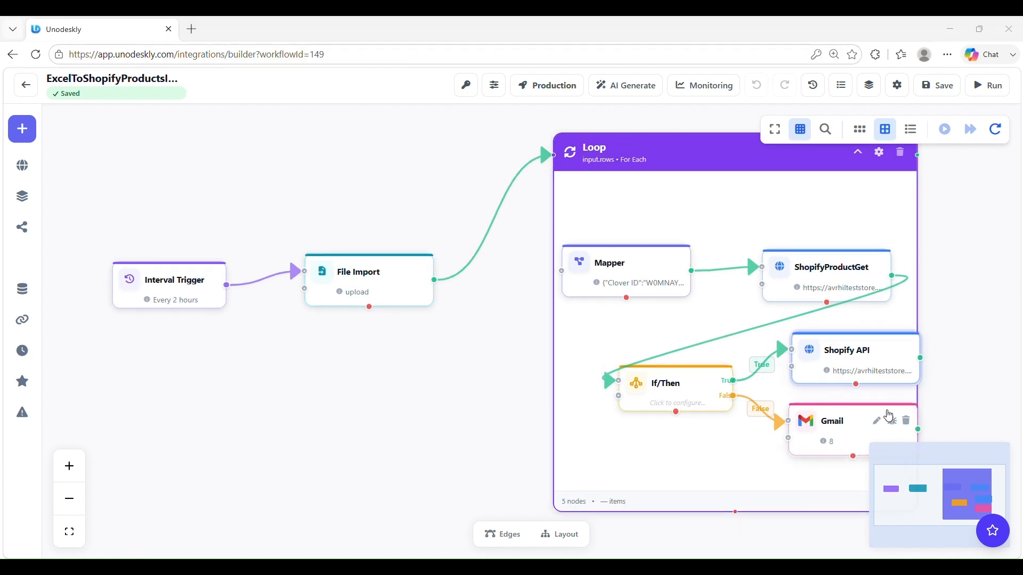
# - Open the Gmail node's configuration and examine its Google account, operation and recipient field
pyautogui.click(820, 426)
pyautogui.click(857, 203)
pyautogui.click(806, 273)
pyautogui.click(806, 273)
pyautogui.doubleClick(795, 329)
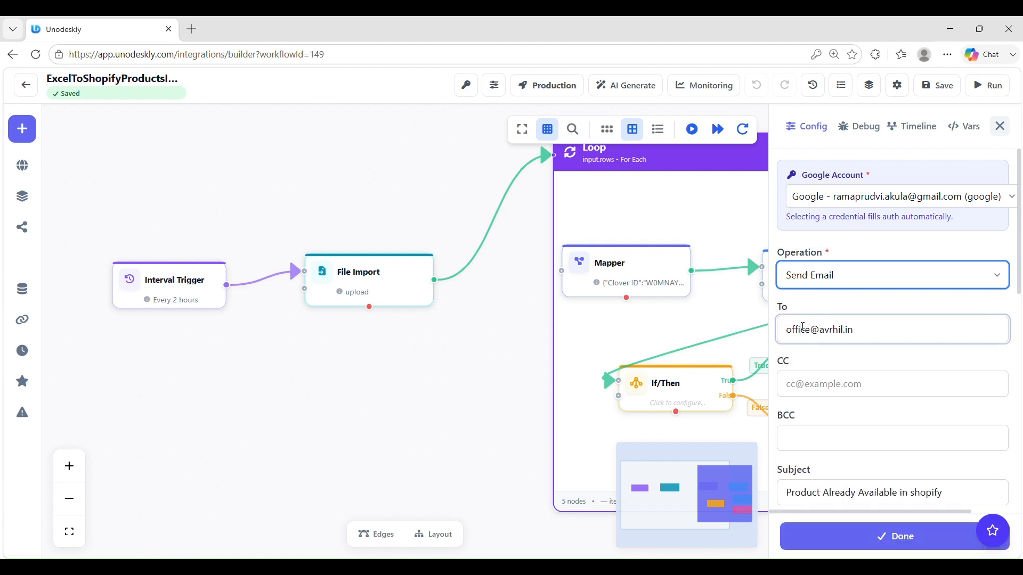
# - Review the Gmail node's CC, BCC, subject, text body and HTML body fields, then close the configuration
pyautogui.scroll(-2, 790, 325)
pyautogui.click(790, 325)
pyautogui.scroll(-3, 790, 325)
pyautogui.click(790, 377)
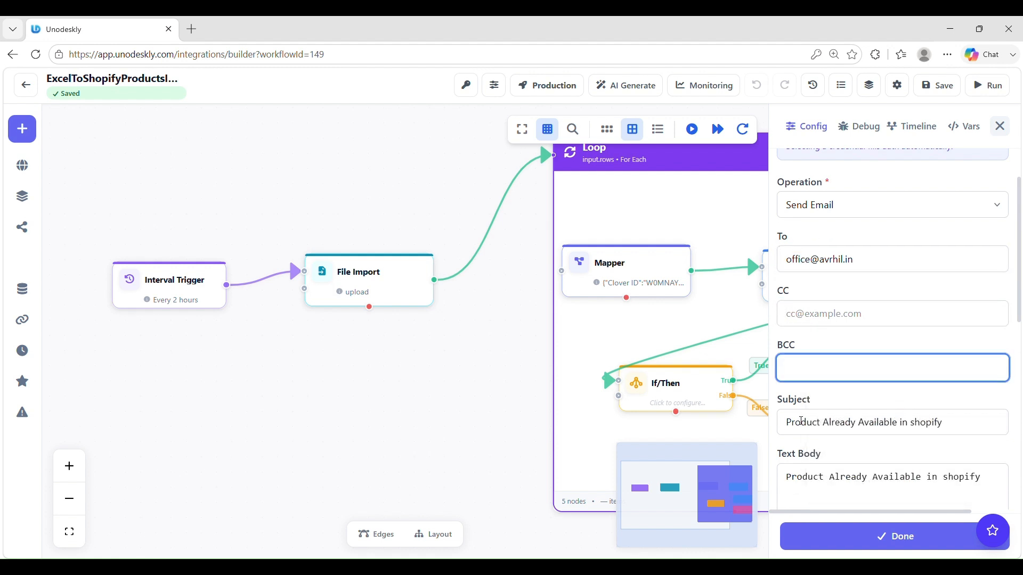
pyautogui.scroll(-2, 810, 380)
pyautogui.scroll(-3, 873, 448)
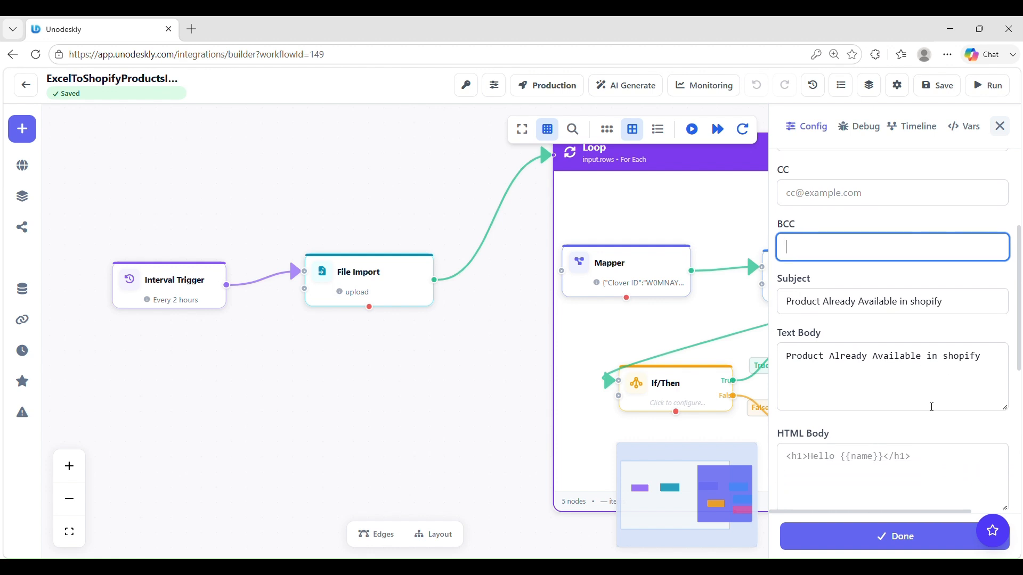
pyautogui.scroll(-2, 925, 416)
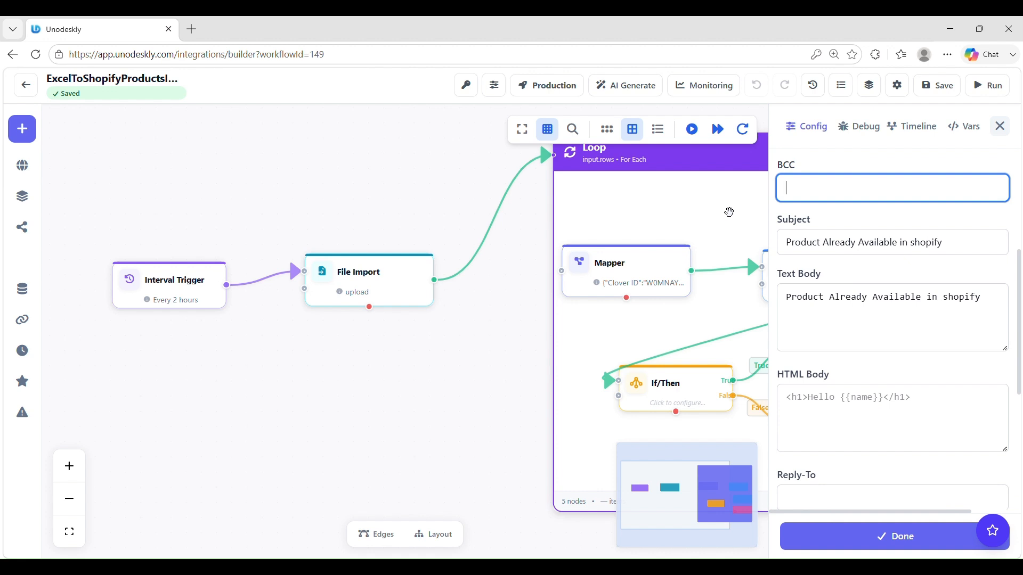
pyautogui.click(852, 551)
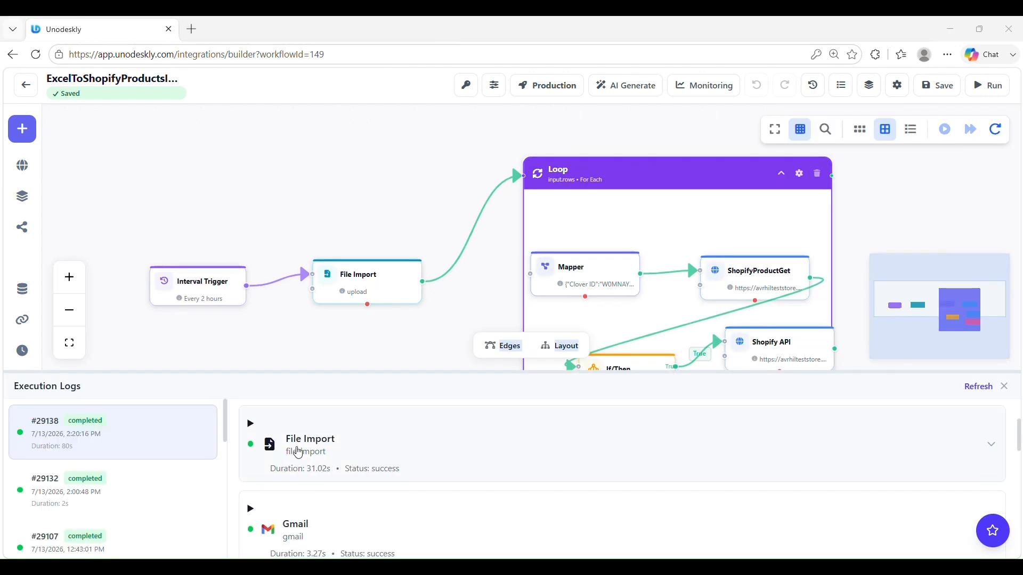
# - In the execution logs of run #29138, expand the File Import entry and examine its data
pyautogui.scroll(2, 298, 453)
pyautogui.scroll(-2, 266, 493)
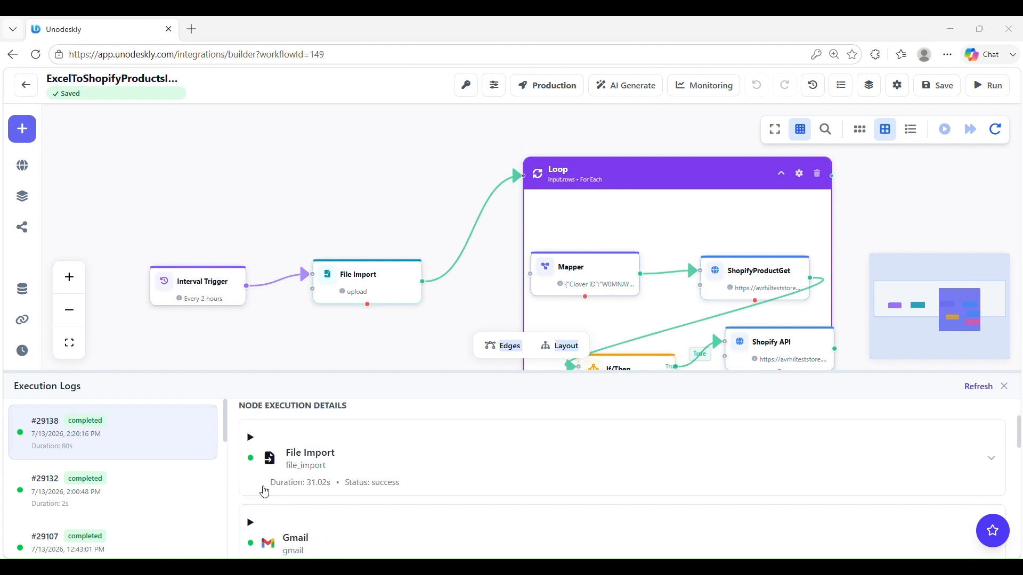
pyautogui.click(251, 437)
pyautogui.scroll(-5, 375, 502)
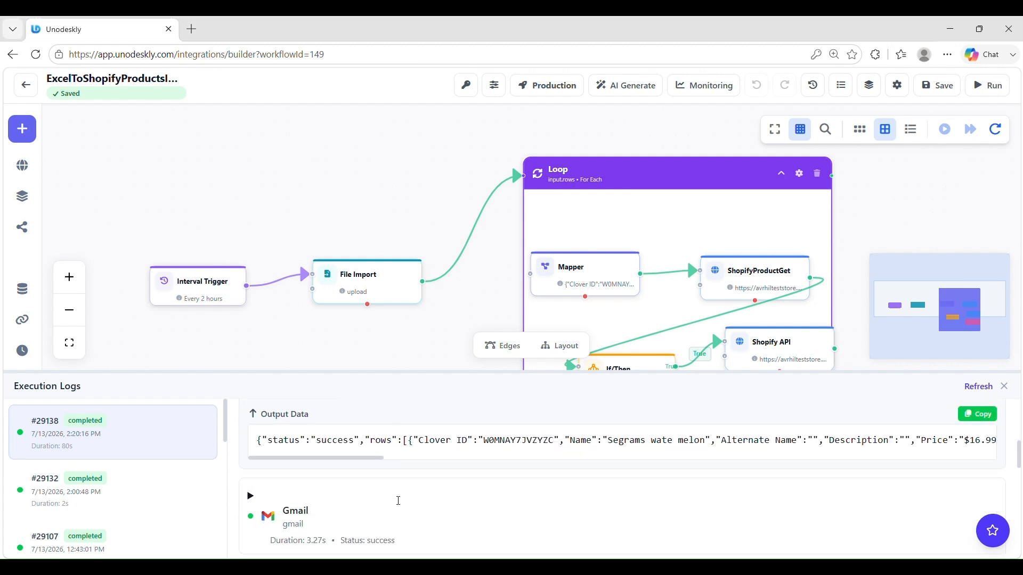
# - Expand the Gmail entry of run #29138 and examine its input and output data
pyautogui.click(250, 406)
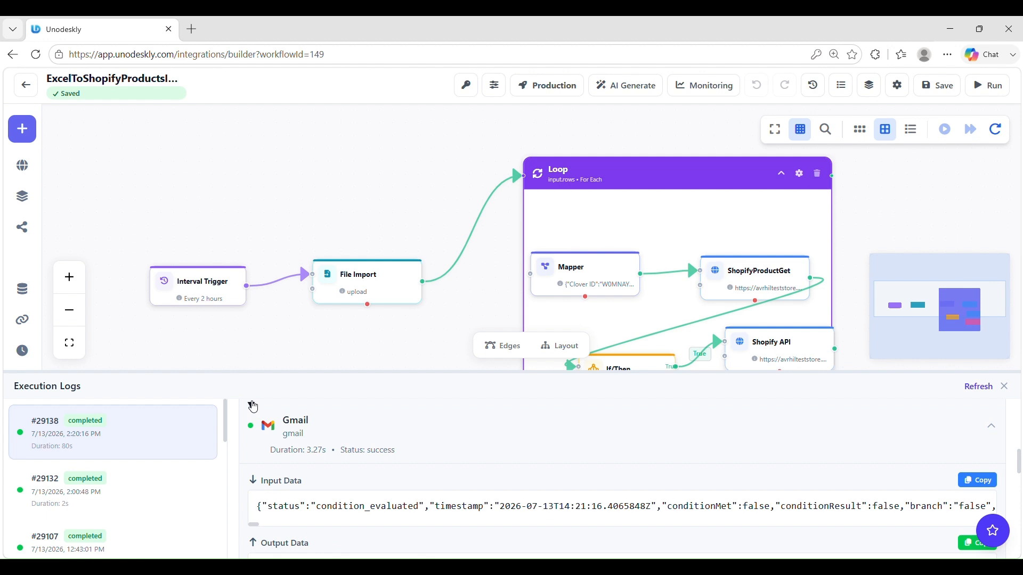
pyautogui.scroll(-2, 419, 503)
pyautogui.scroll(-3, 421, 501)
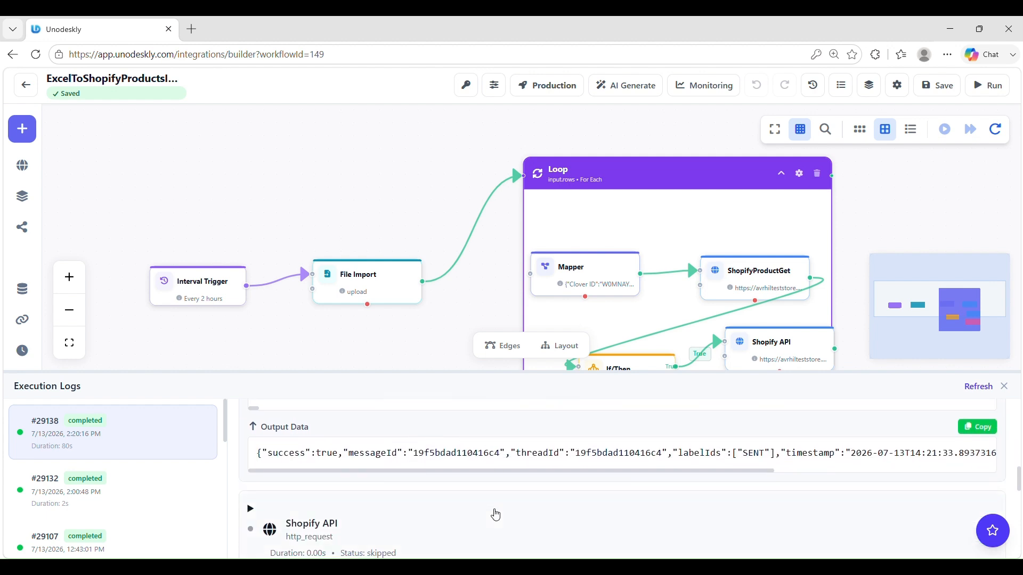
pyautogui.scroll(-1, 341, 483)
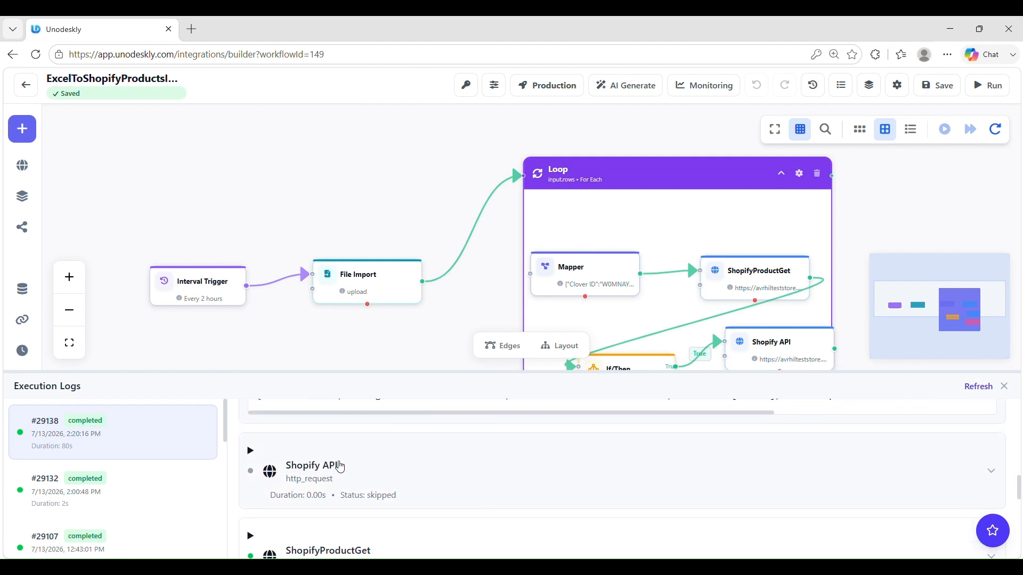
# - Expand the Shopify API and ShopifyProductGet entries of the run and examine their status, input and output data
pyautogui.click(252, 452)
pyautogui.scroll(-3, 434, 520)
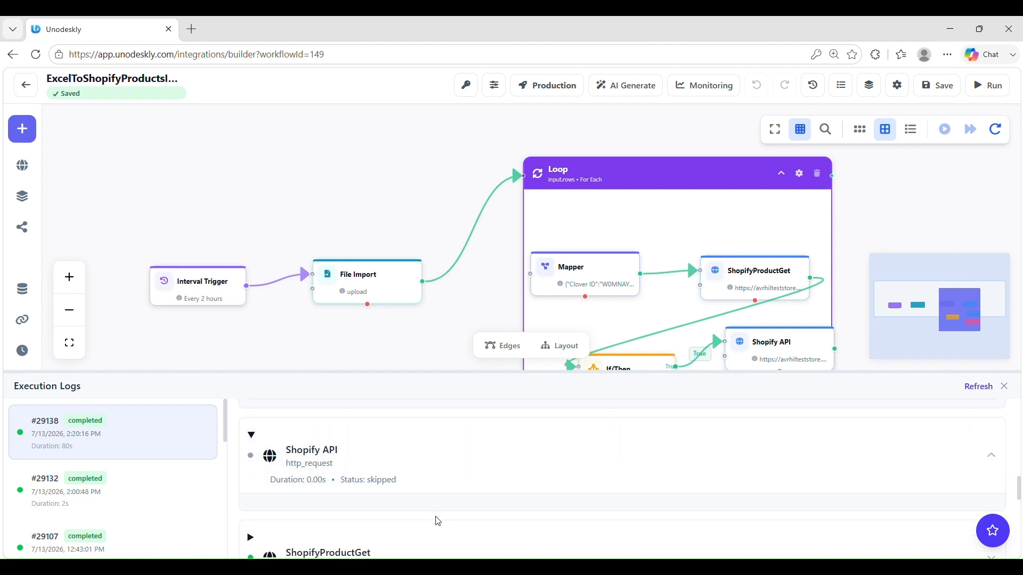
pyautogui.scroll(1, 320, 464)
pyautogui.scroll(1, 288, 450)
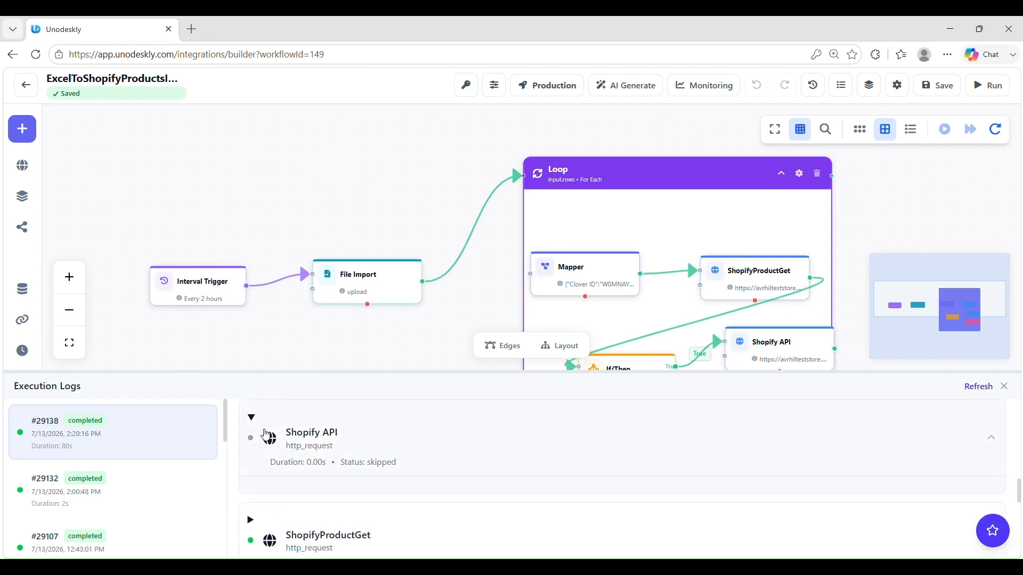
pyautogui.scroll(-2, 266, 501)
pyautogui.click(252, 478)
pyautogui.scroll(-1, 341, 511)
pyautogui.scroll(-3, 341, 510)
pyautogui.scroll(-3, 433, 516)
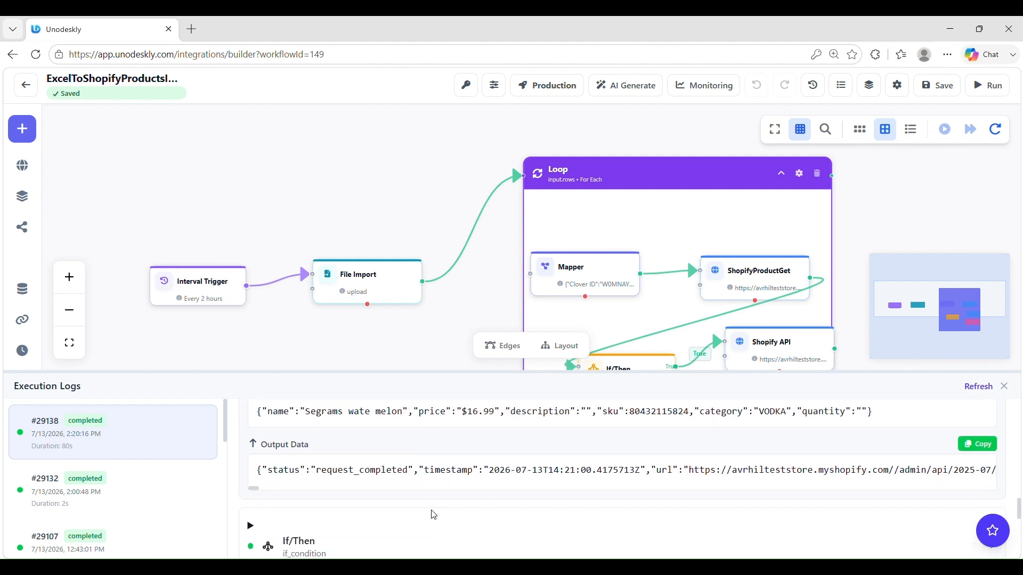
pyautogui.scroll(-1, 401, 493)
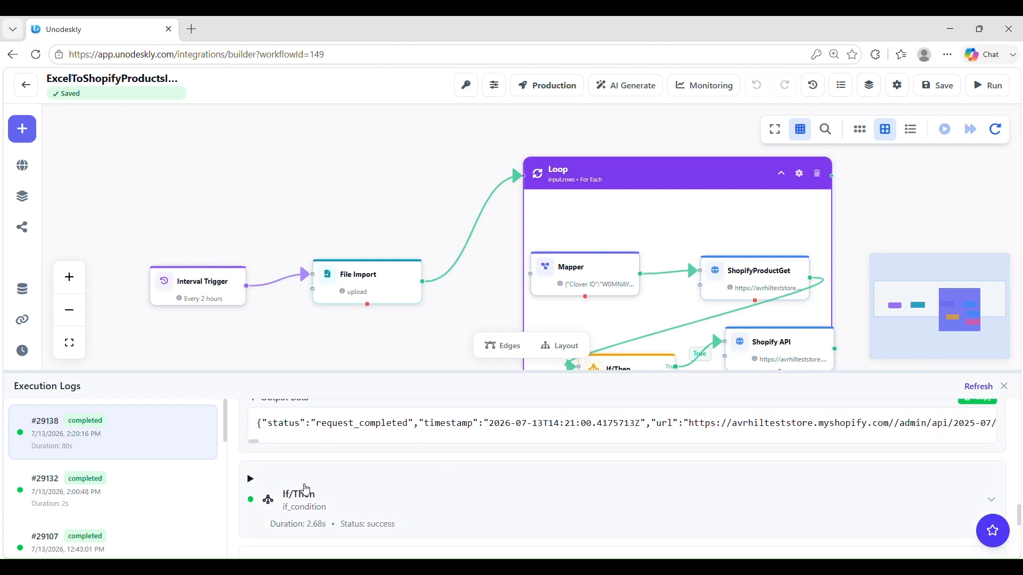
# - Expand the If/Then entry of the run and examine its input data and condition output
pyautogui.click(252, 481)
pyautogui.scroll(-3, 358, 502)
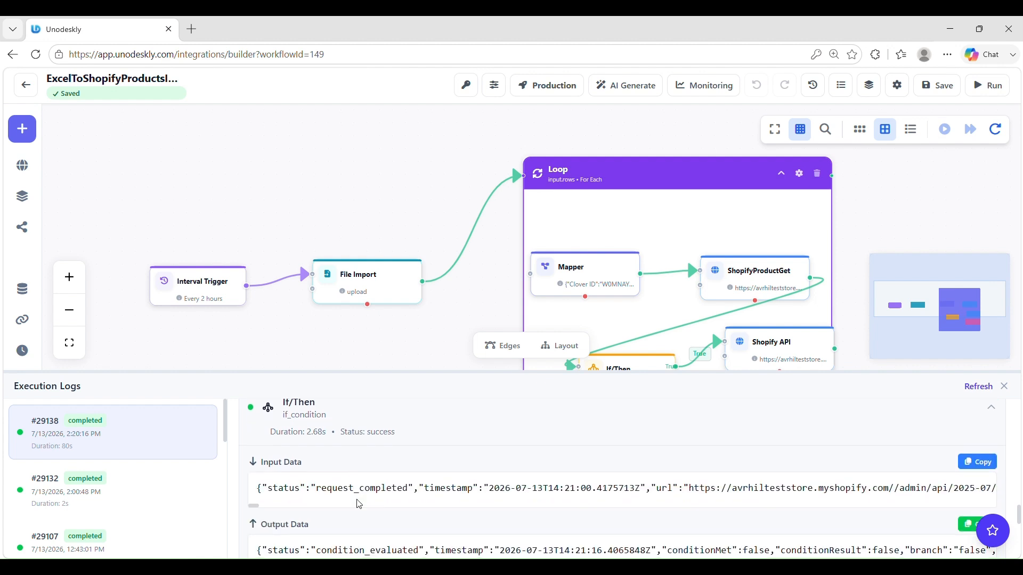
pyautogui.scroll(-5, 358, 504)
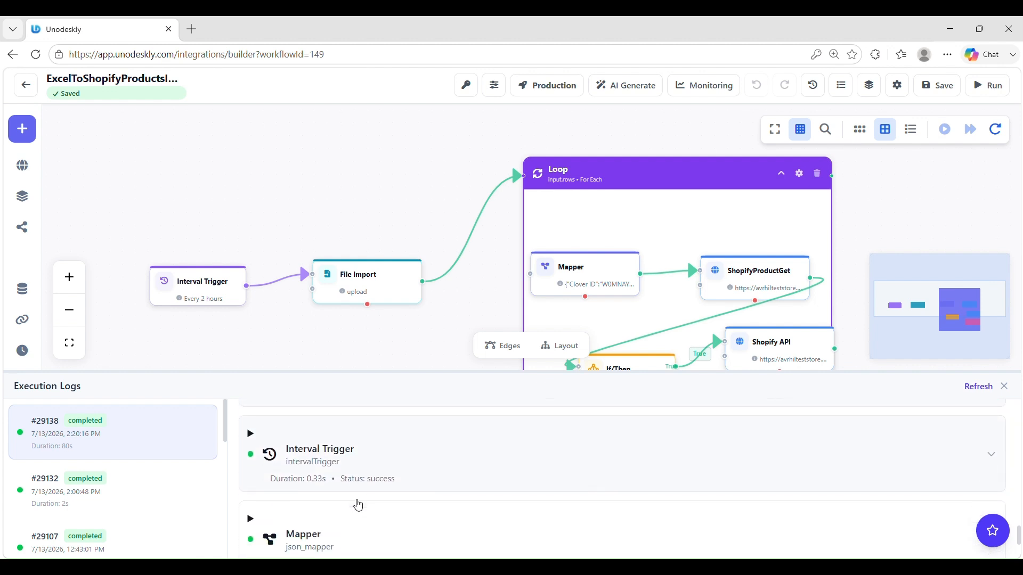
# - Expand the Interval Trigger and Mapper entries of the run and examine their input and output data
pyautogui.scroll(-1, 358, 505)
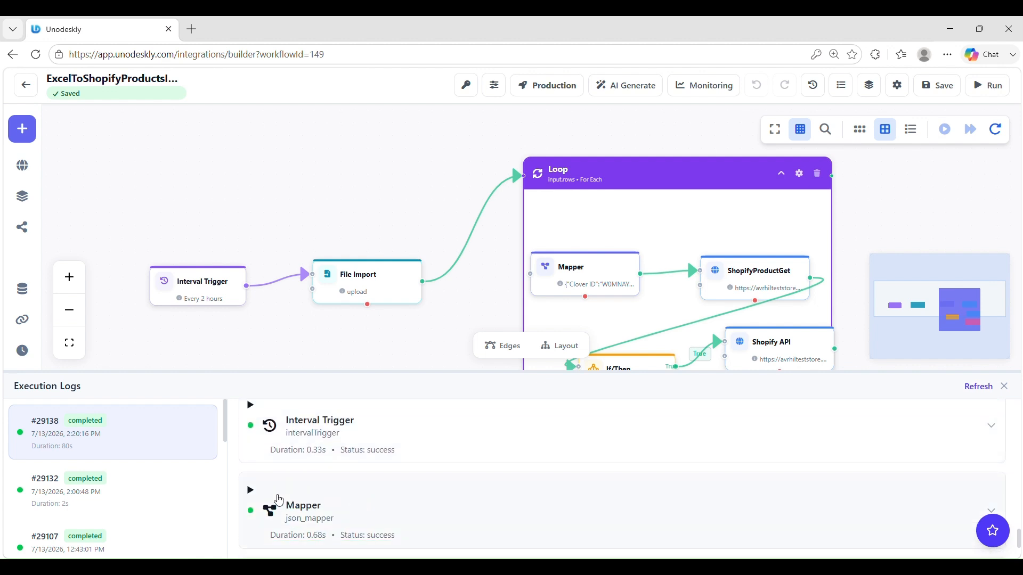
pyautogui.click(250, 491)
pyautogui.click(251, 405)
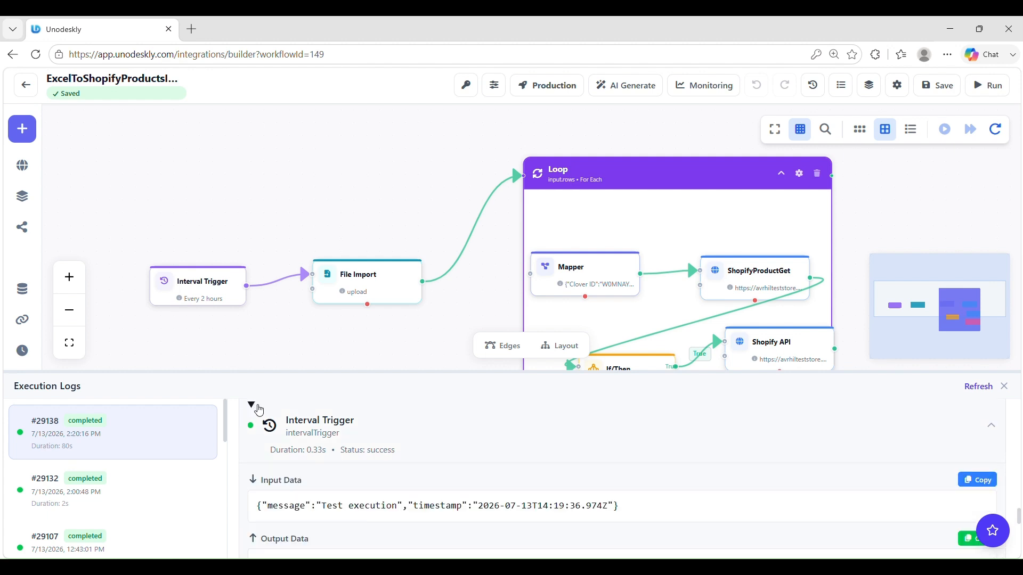
pyautogui.scroll(-5, 359, 480)
pyautogui.scroll(-1, 354, 504)
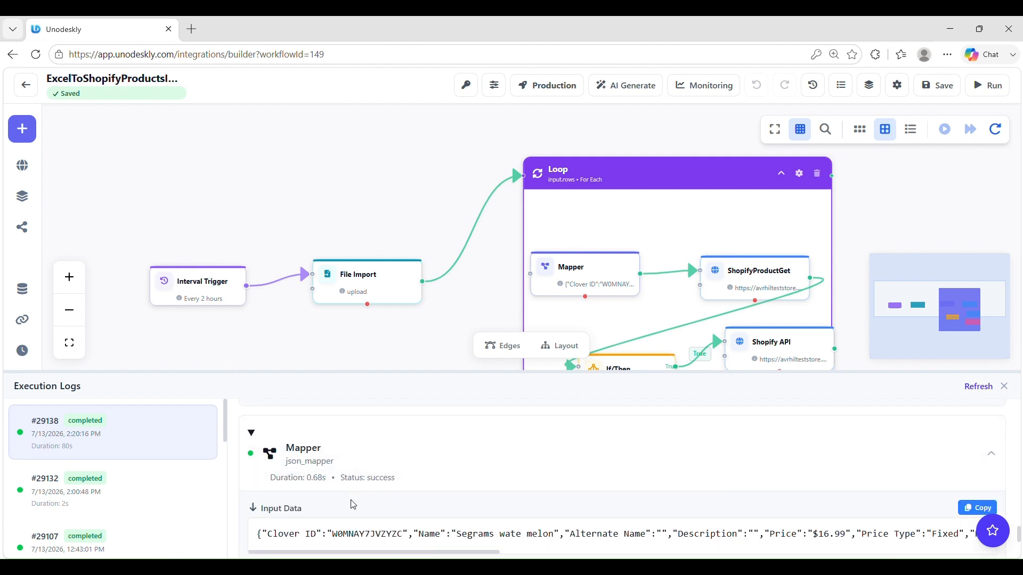
pyautogui.scroll(-3, 330, 474)
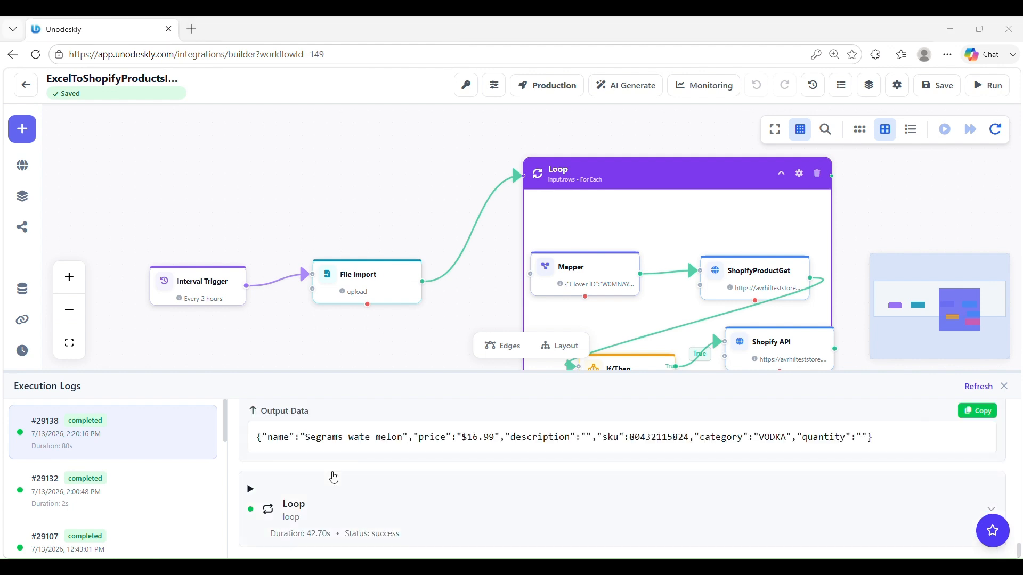
# - Expand the Loop entry of the run, examine its input and output data, and go back up the node details
pyautogui.click(249, 489)
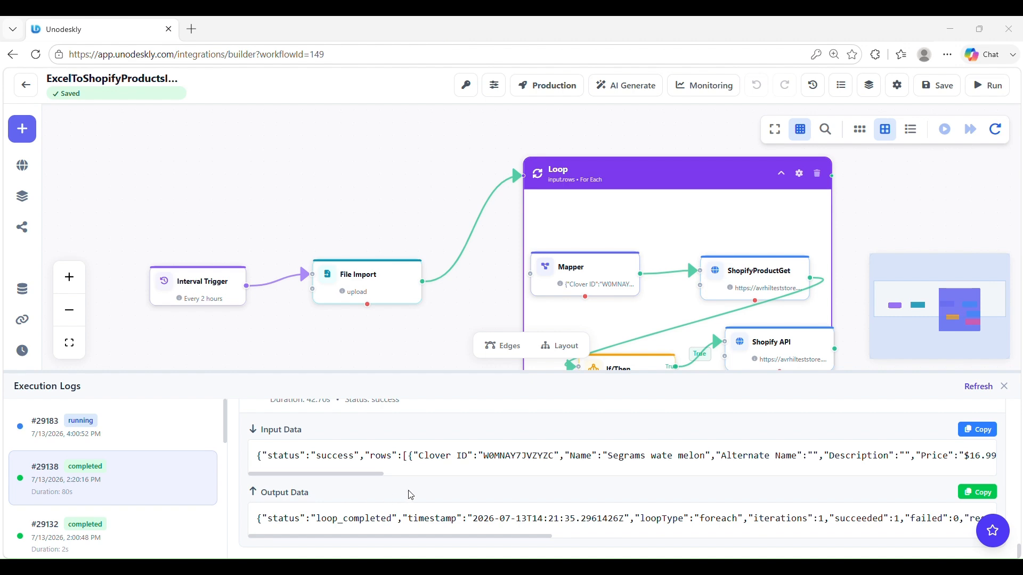
pyautogui.scroll(10, 488, 450)
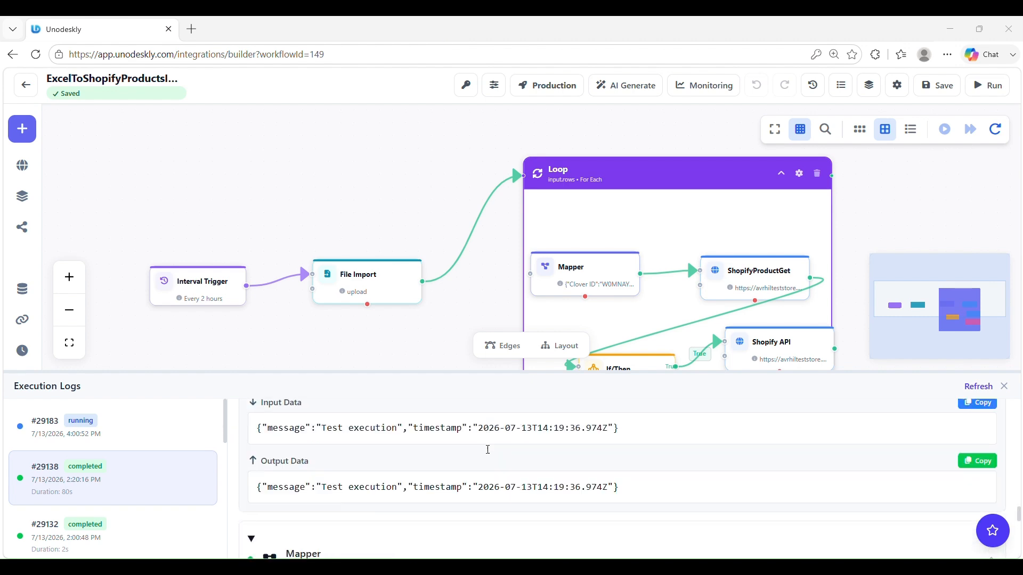
# - Return to the summary of the selected run and close the execution logs
pyautogui.scroll(10, 488, 450)
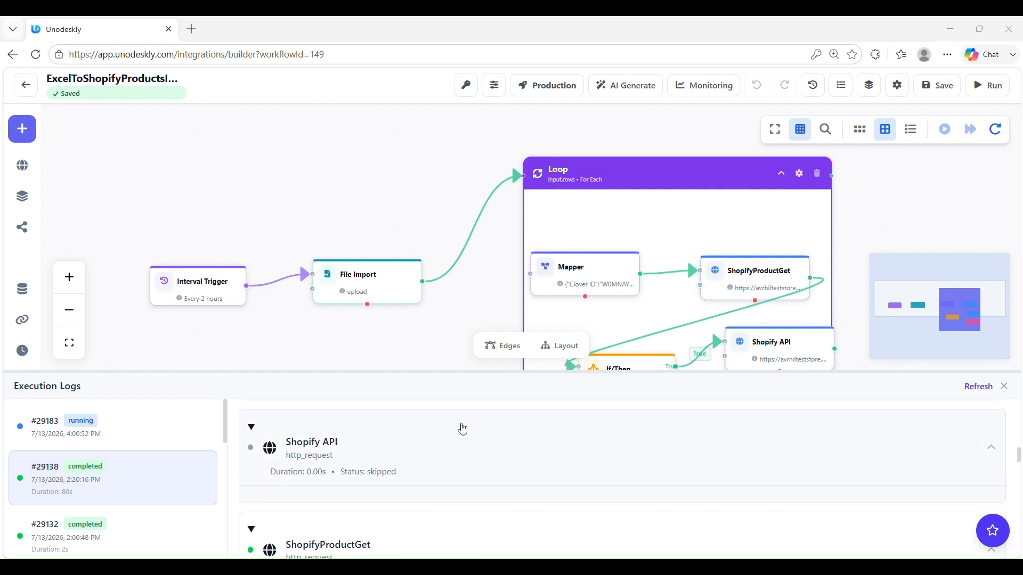
pyautogui.scroll(3, 462, 429)
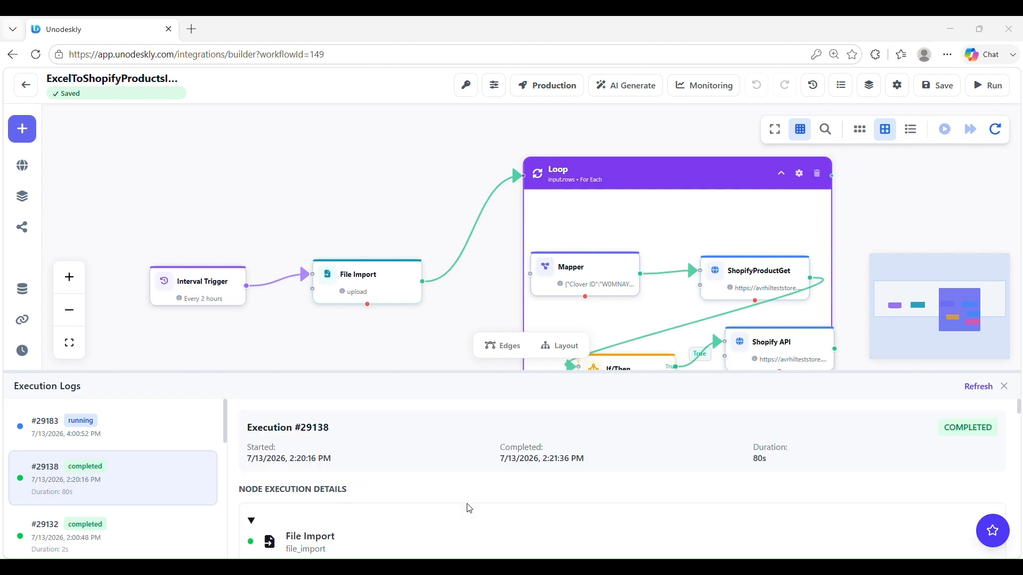
pyautogui.click(1005, 387)
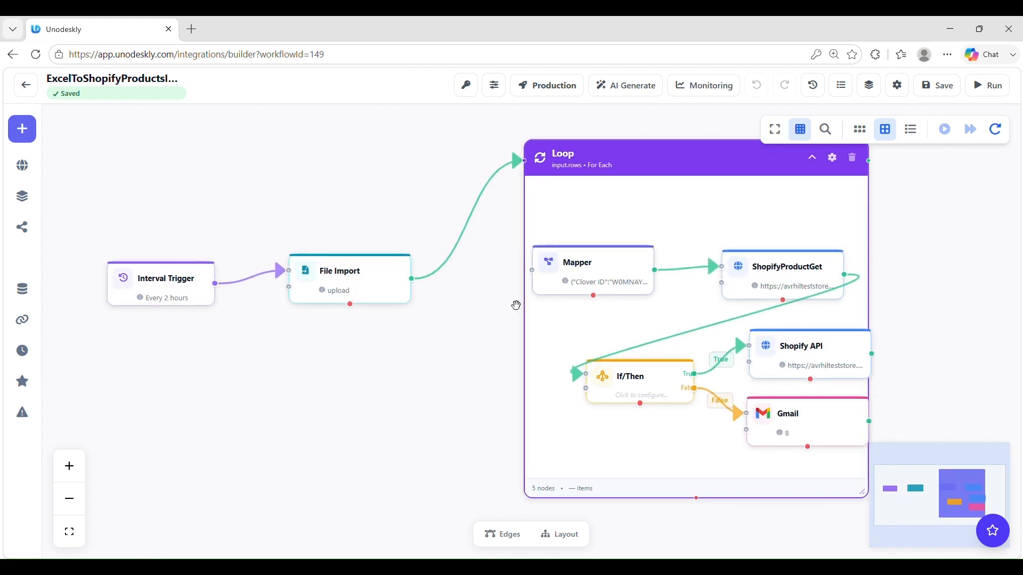
# - Open the Mapper node's configuration inside the Loop, review its source-to-target field mappings, and close it
pyautogui.scroll(-1, 516, 305)
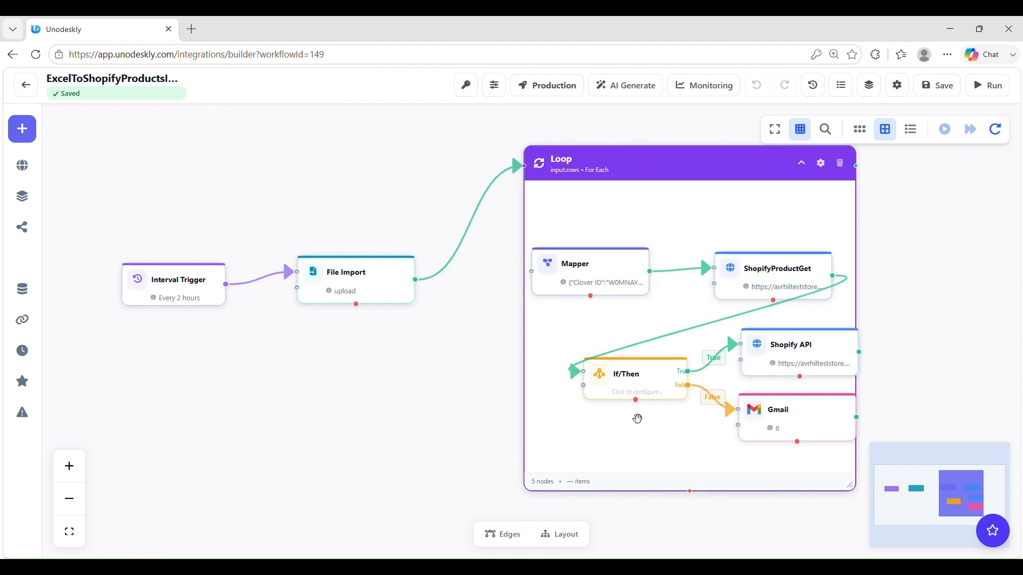
pyautogui.scroll(-2, 638, 419)
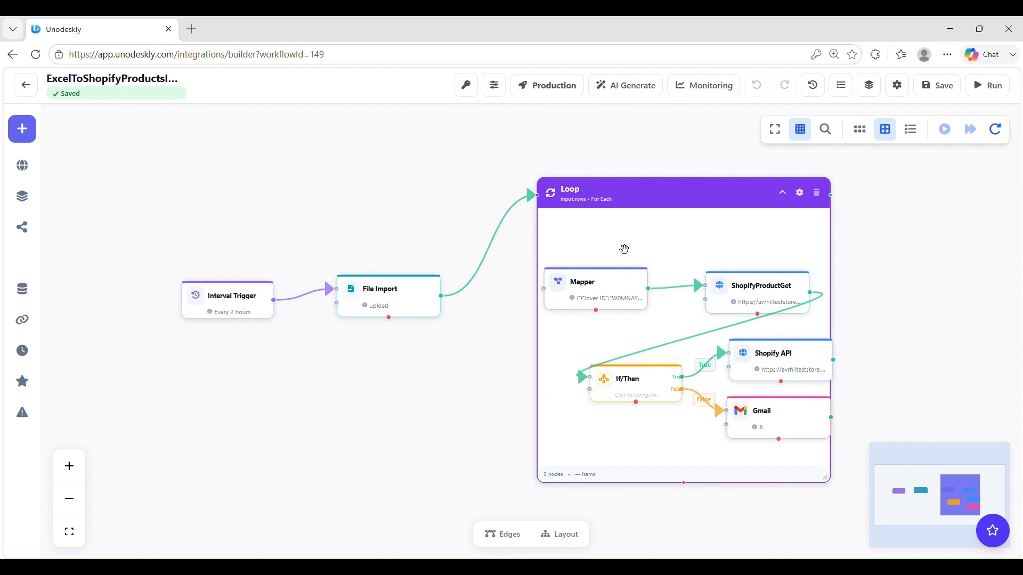
pyautogui.click(597, 286)
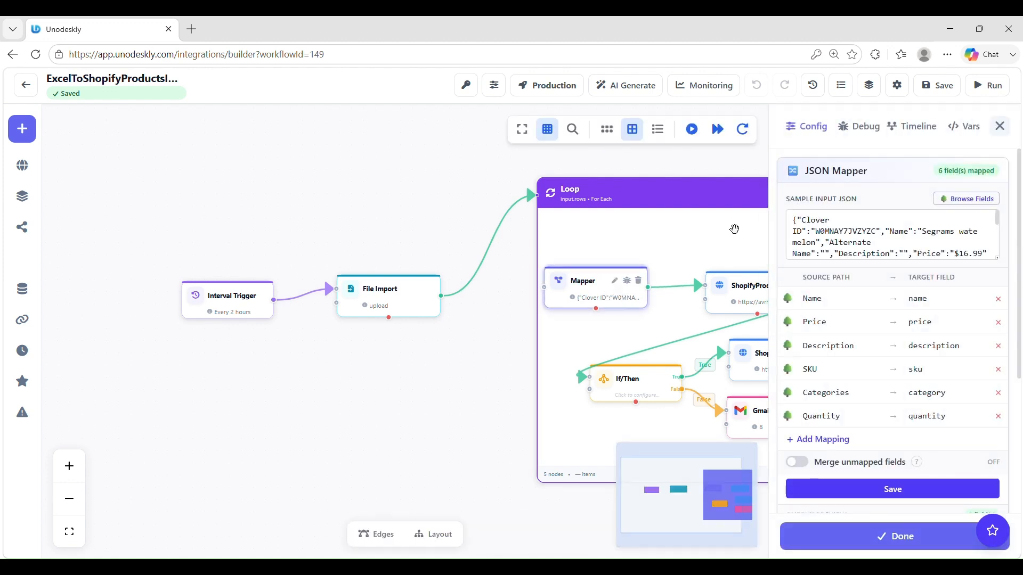
pyautogui.click(1000, 126)
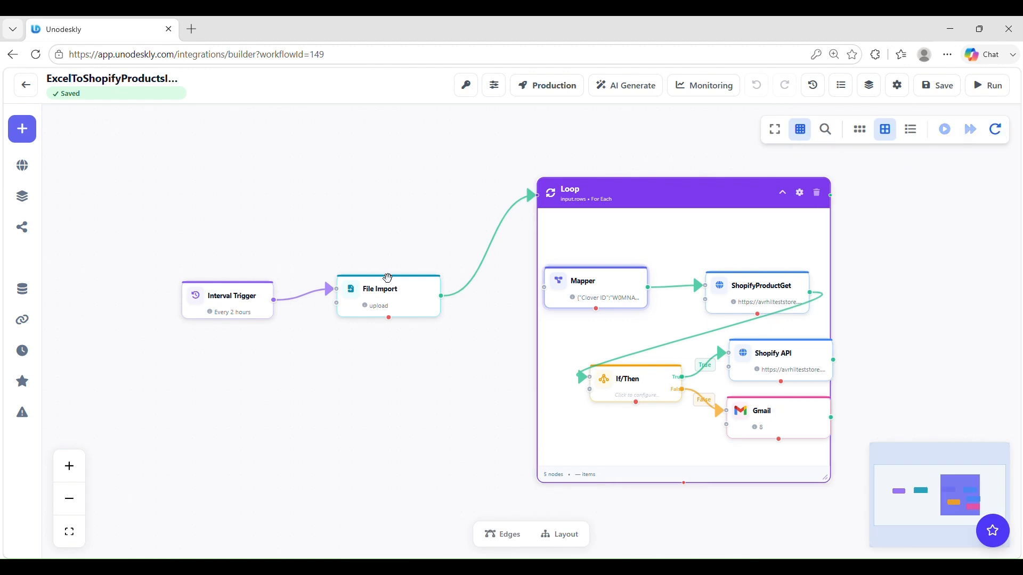